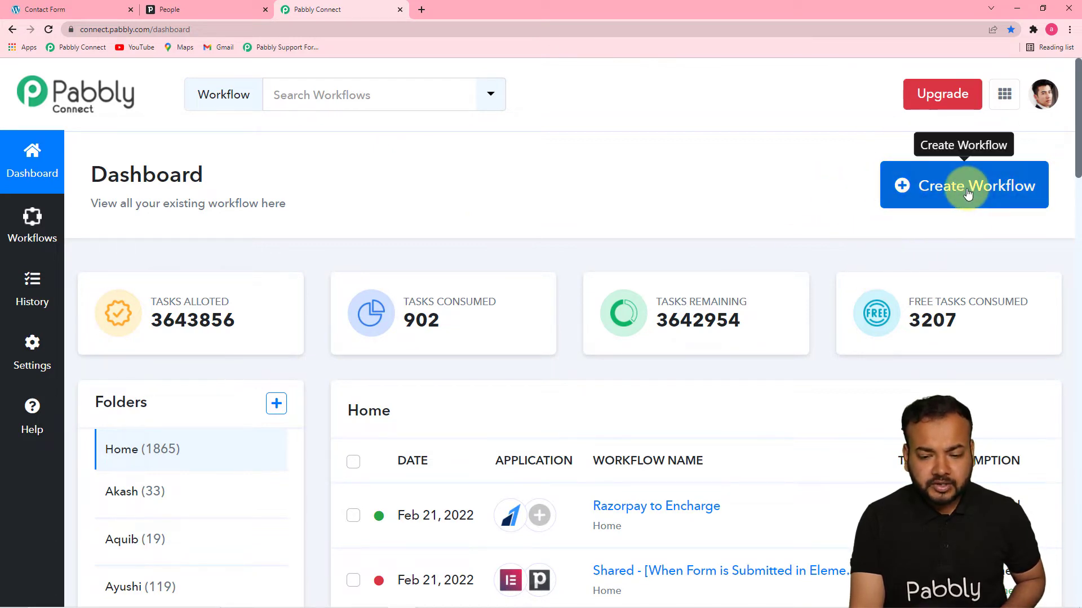
Start a new workflow, paste in the name 'Create Contacts from Elementor Form Submissions into Pipedrive', and create it.
click(966, 188)
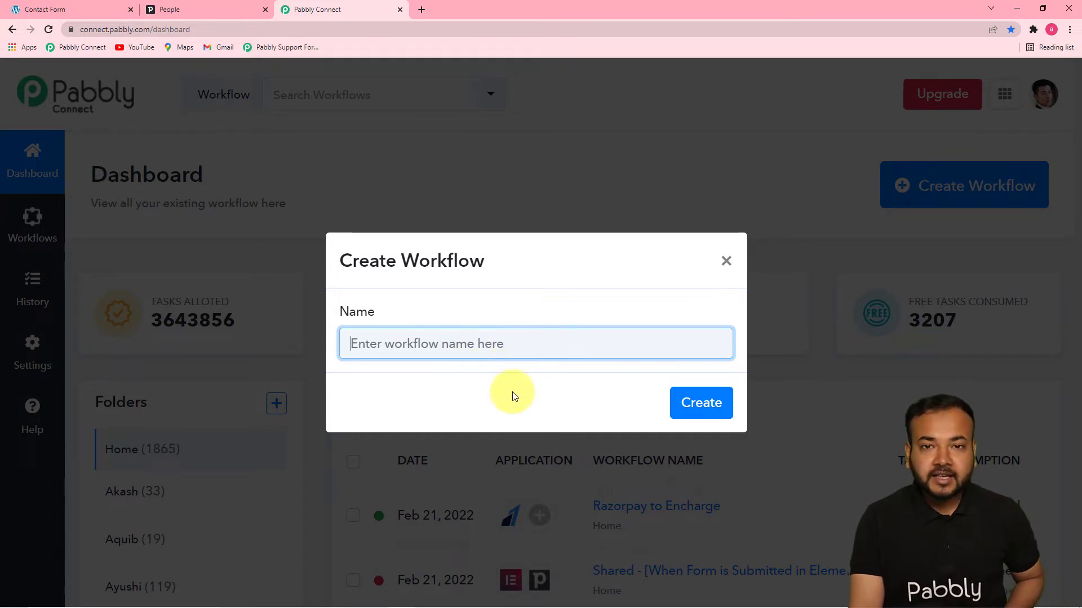
text(Create Contacts from Elementor Form Submissions into Pipedrive)
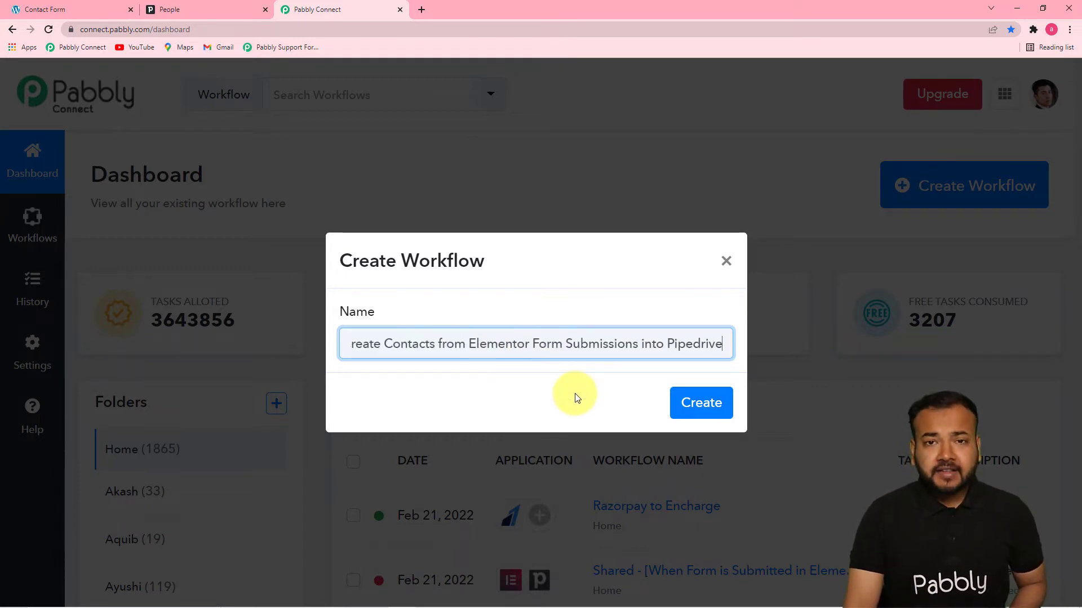
click(546, 394)
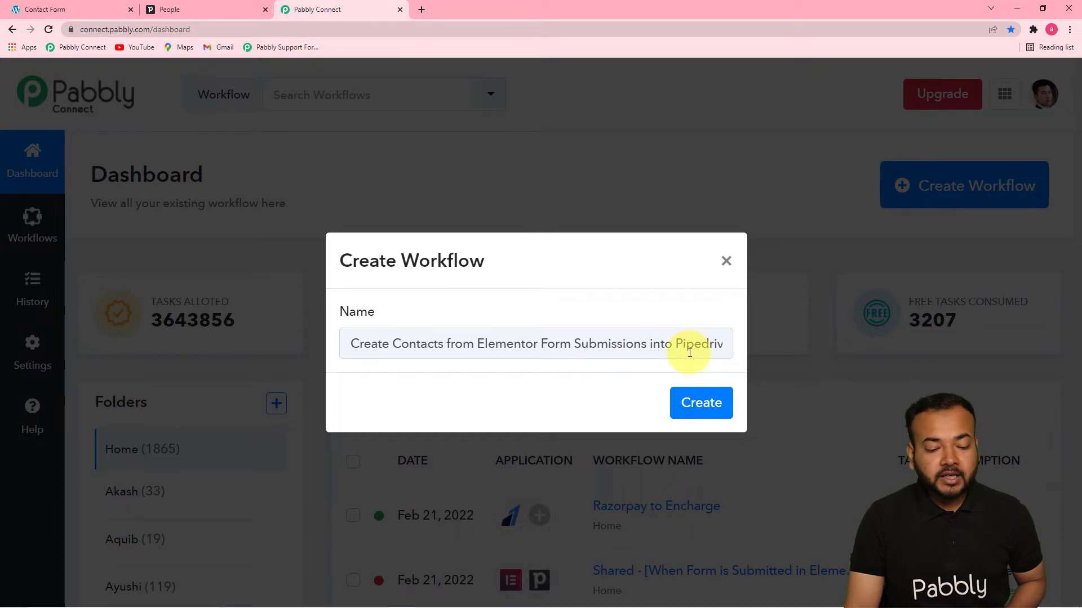
click(709, 409)
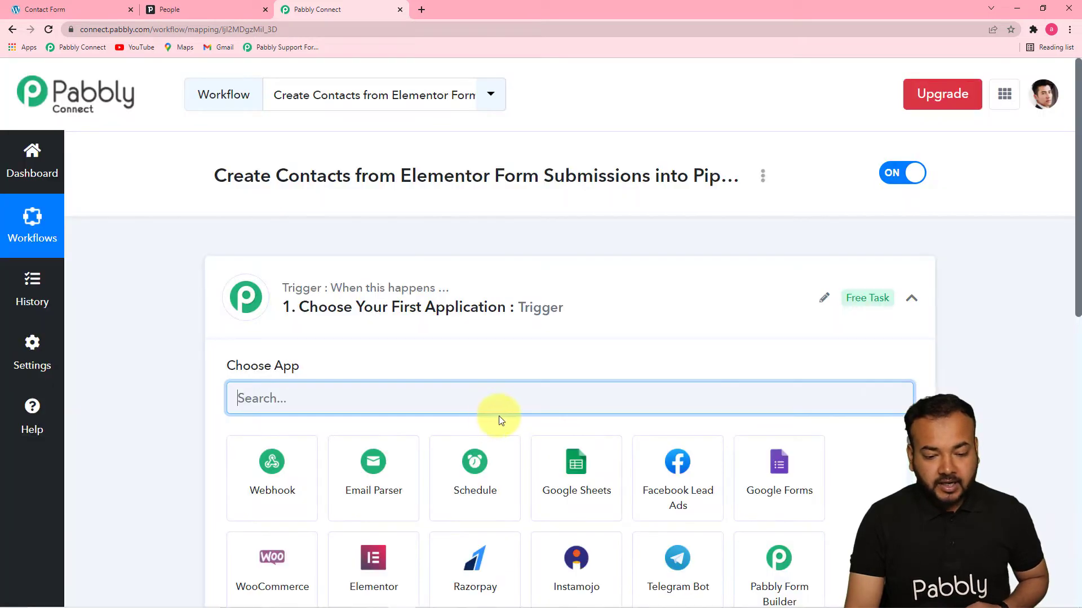
click(911, 298)
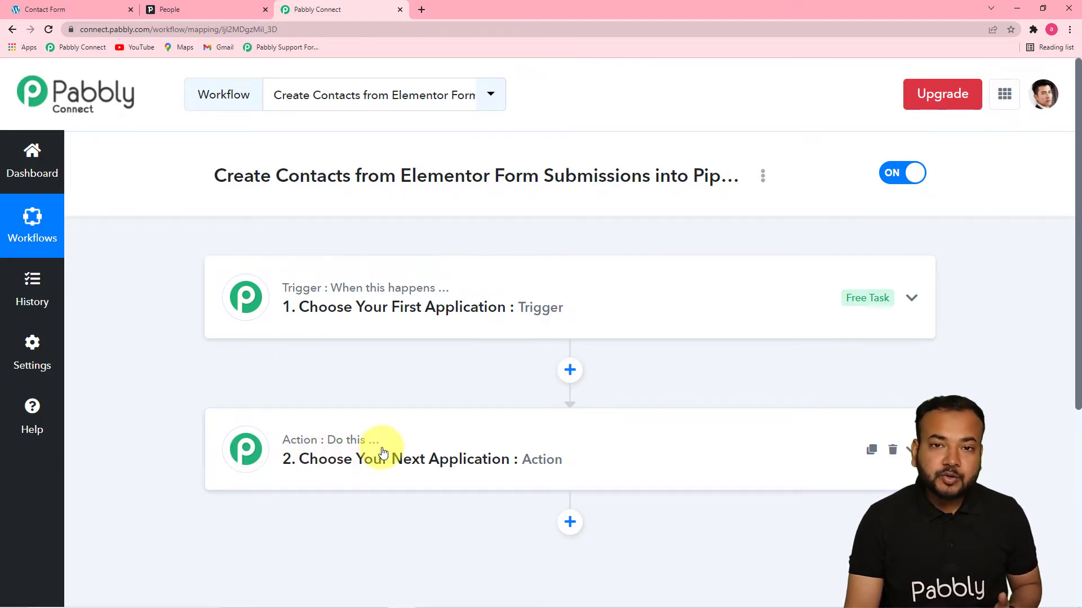
mouse_move(364, 423)
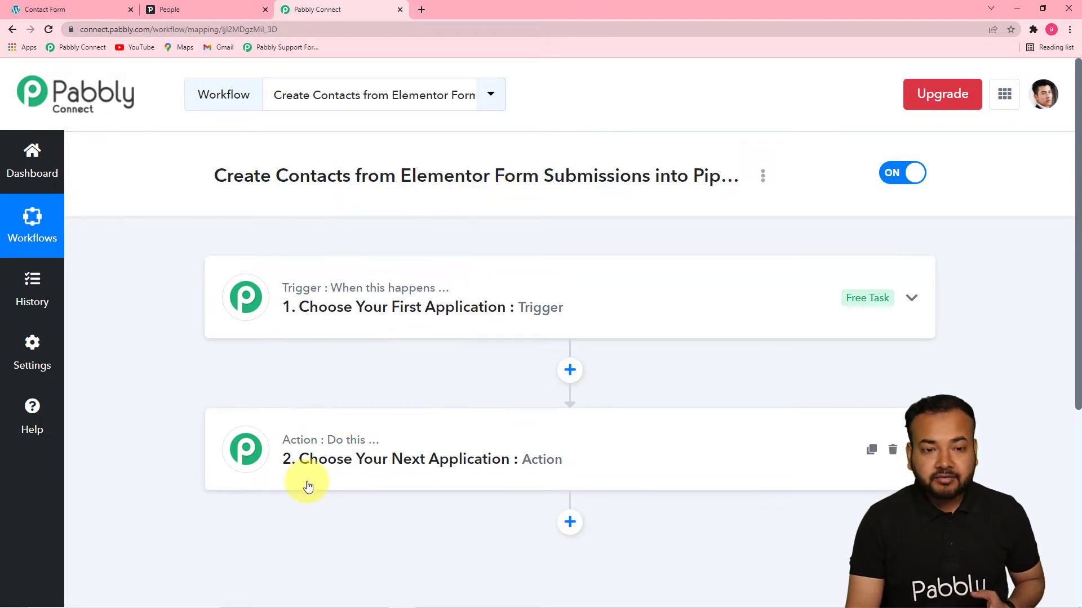
mouse_move(320, 445)
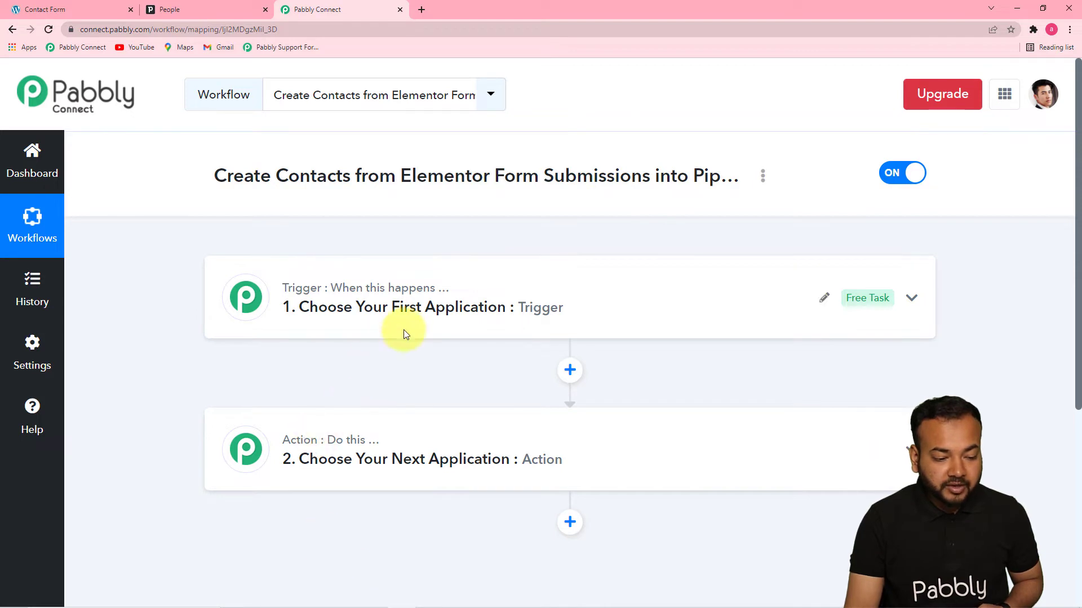
click(359, 308)
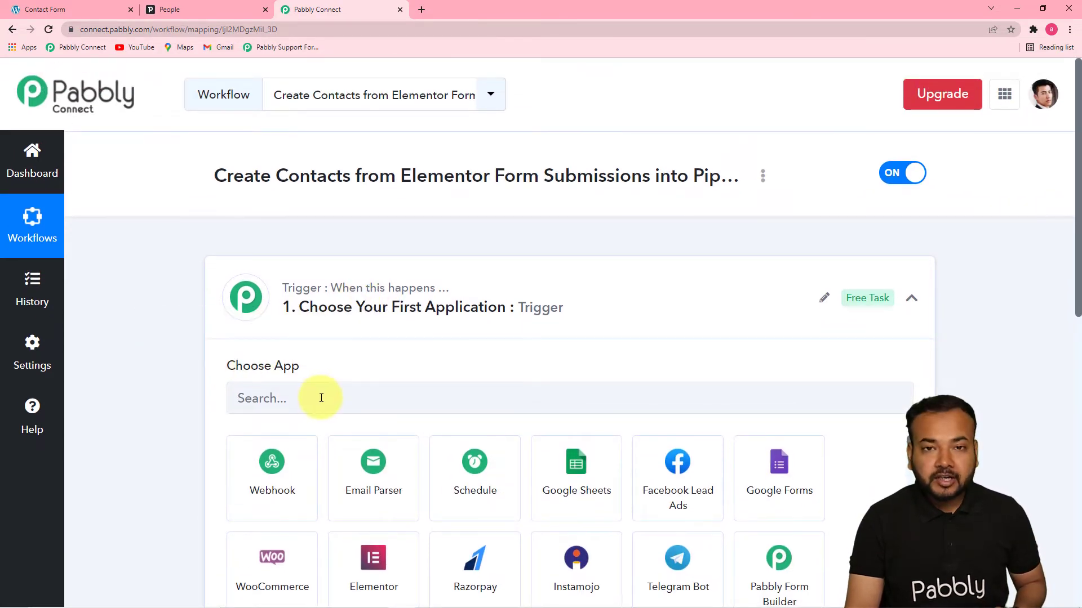
scroll(1079, 242, down, 1)
scroll(1071, 281, down, 3)
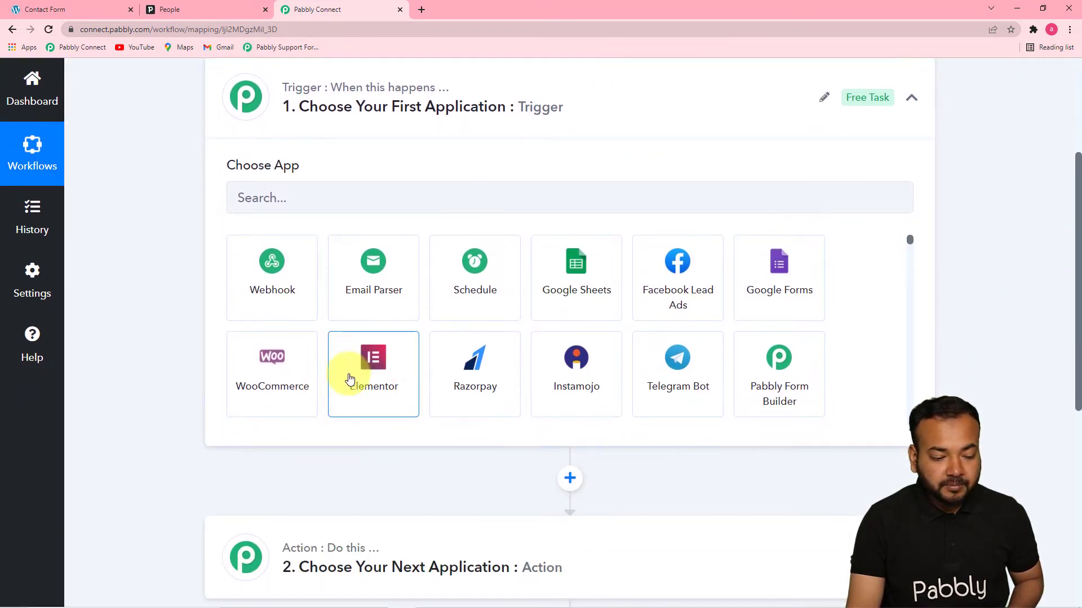
Set the trigger to Elementor's New Form Submission event, then switch to the Contact Form page.
click(375, 386)
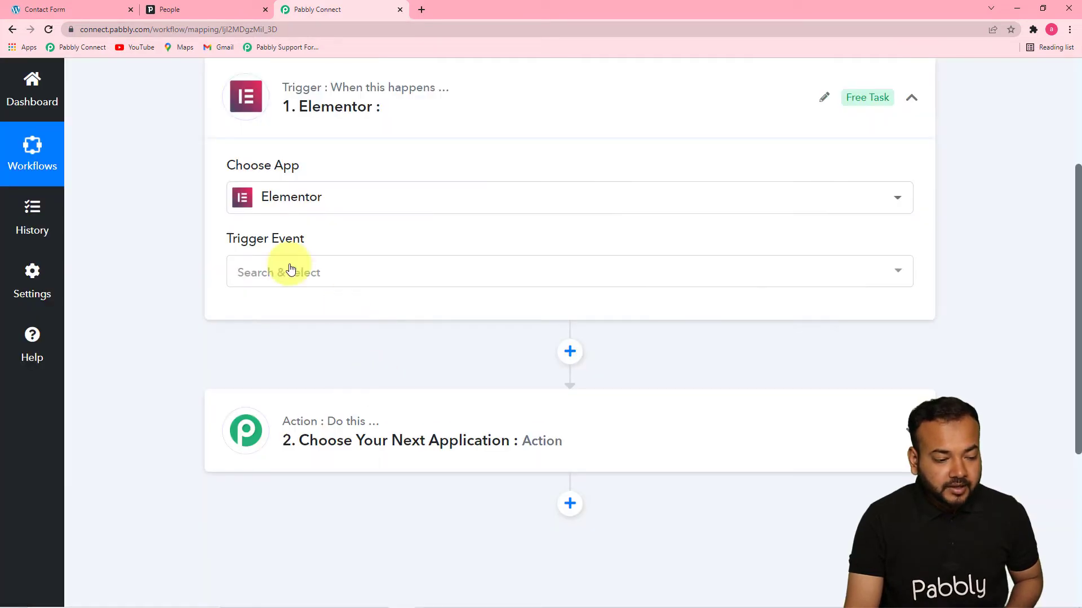
click(291, 273)
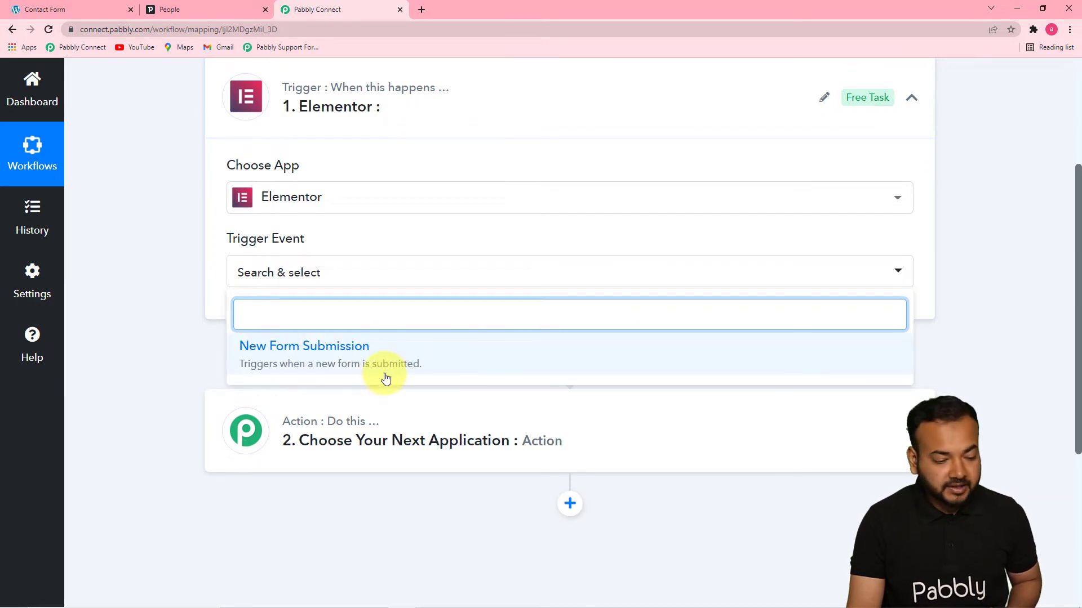
click(367, 373)
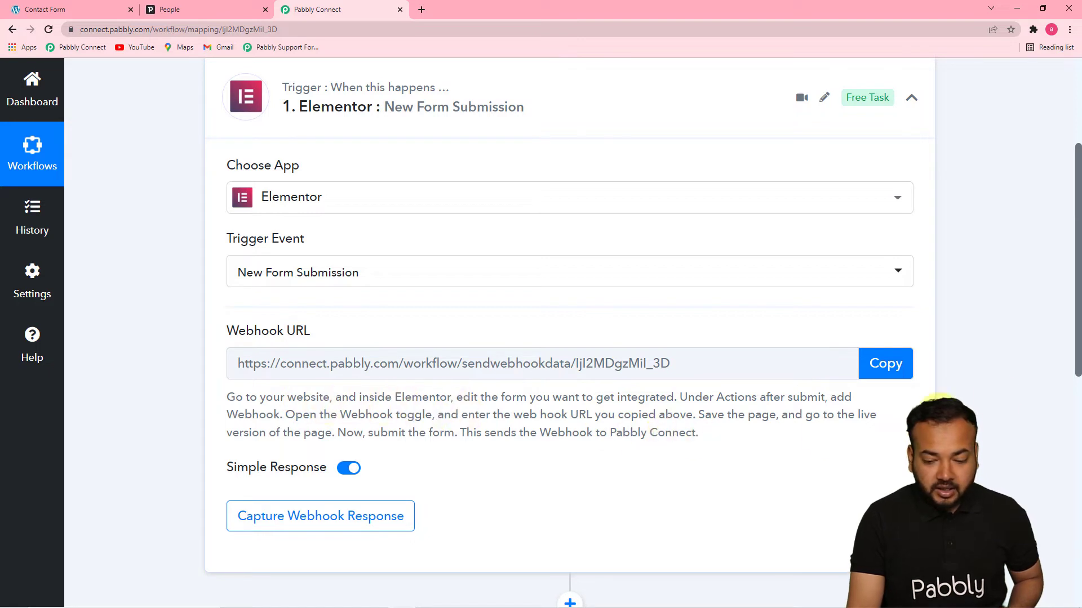
drag(1077, 338, 1079, 386)
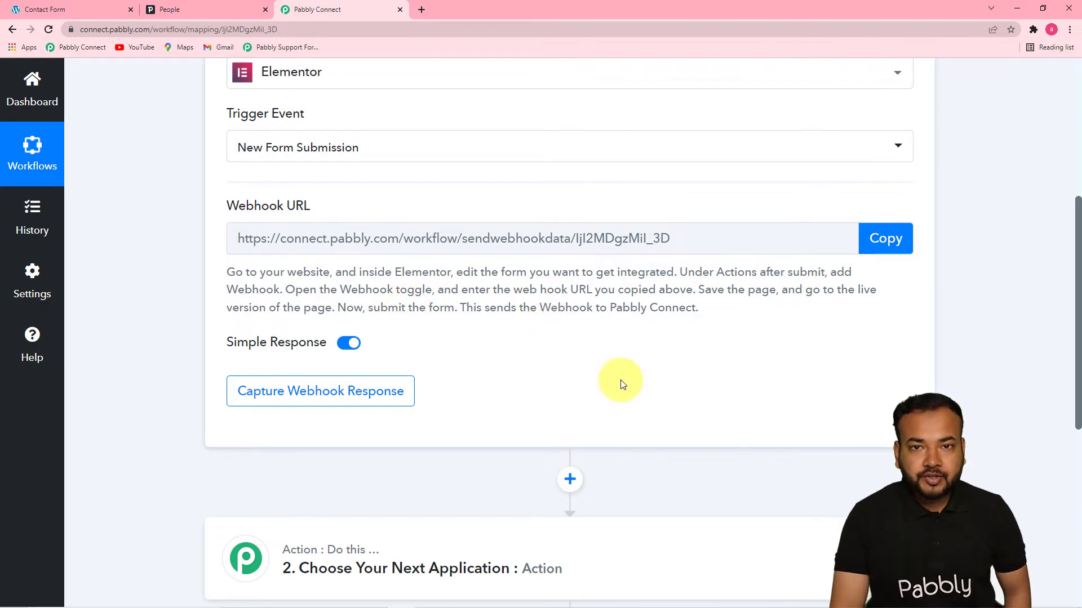
click(59, 5)
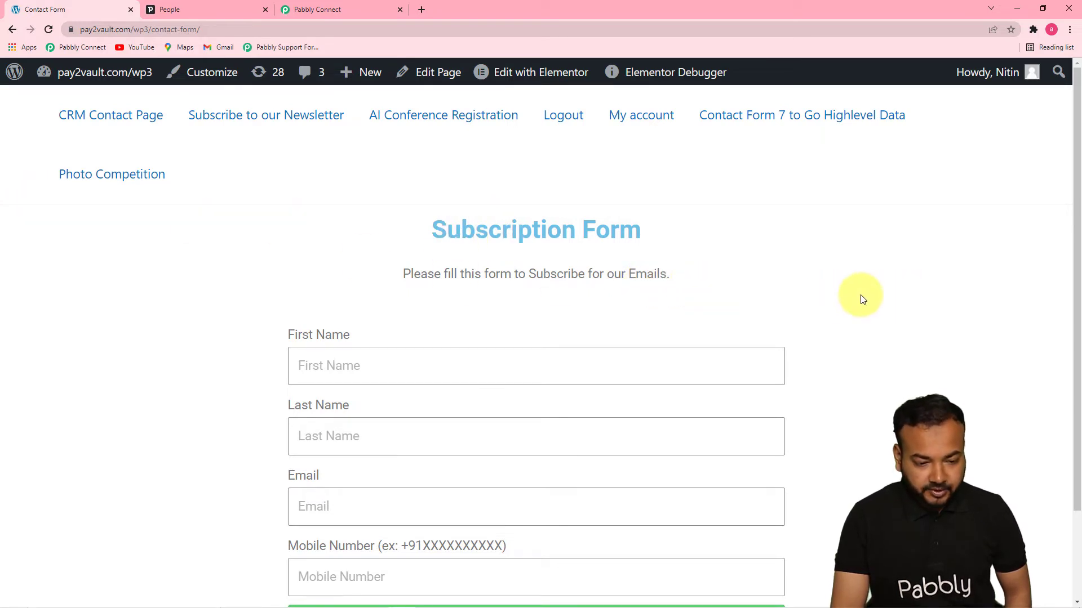
Open the Subscription Form page in Elementor using Edit with Elementor.
drag(1075, 286, 1077, 380)
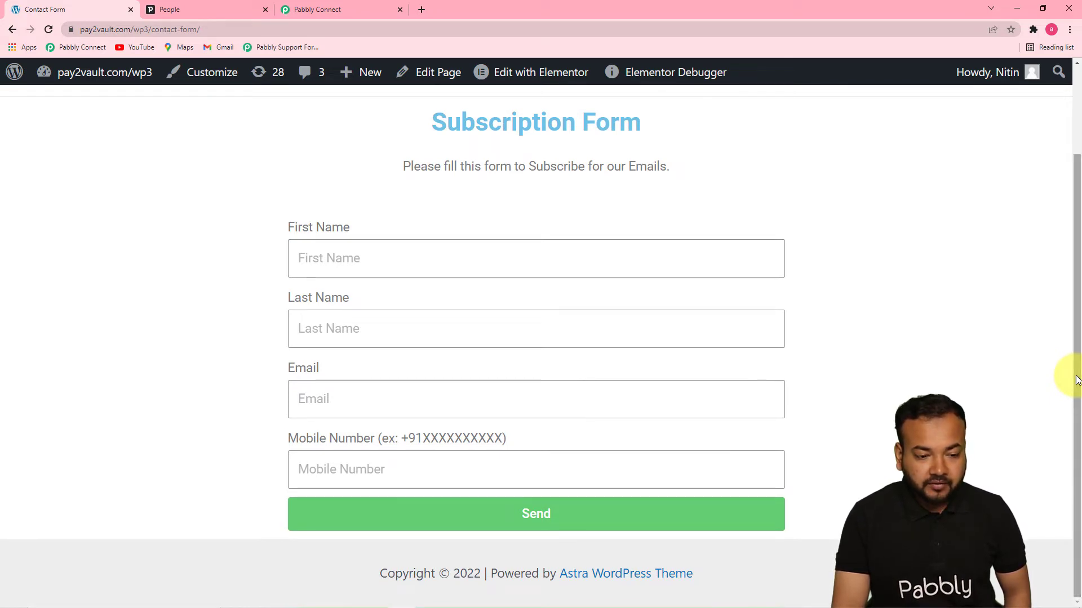
click(519, 72)
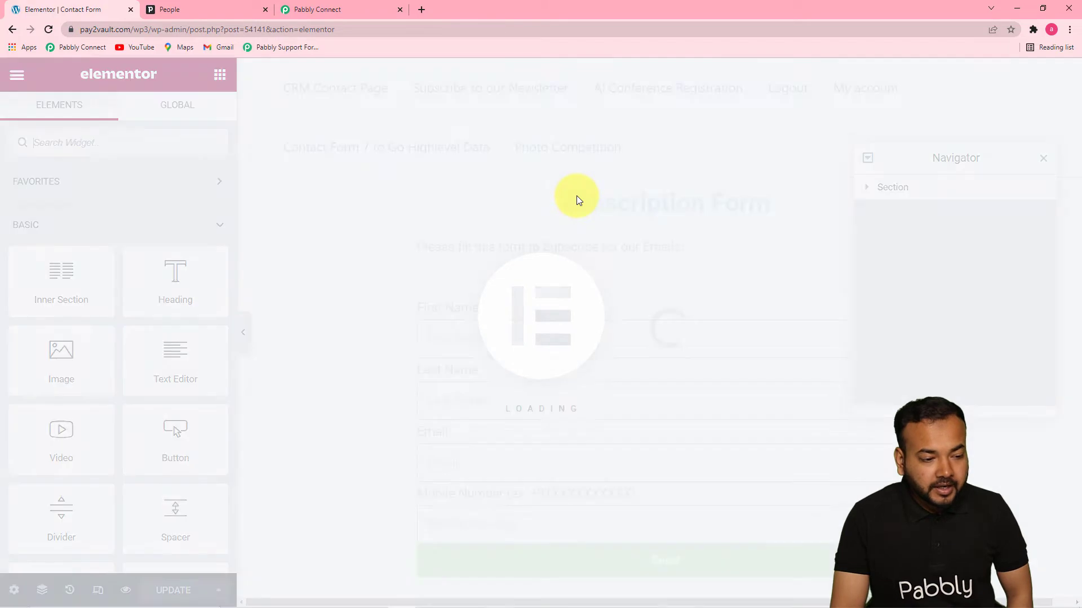
Select the subscription form and remove its existing Webhook after-submit action.
click(1043, 159)
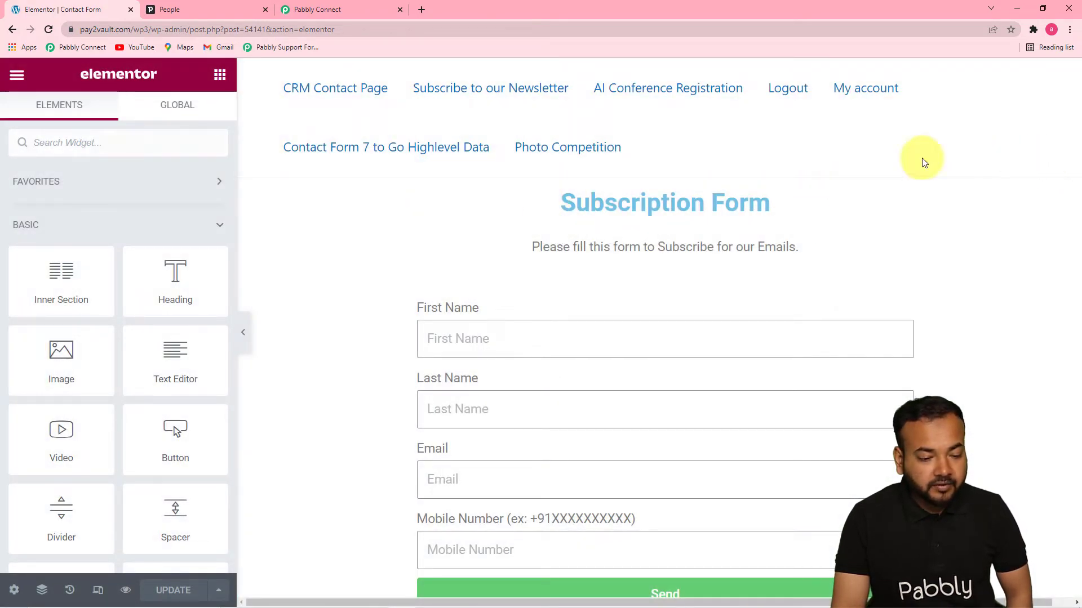
click(507, 308)
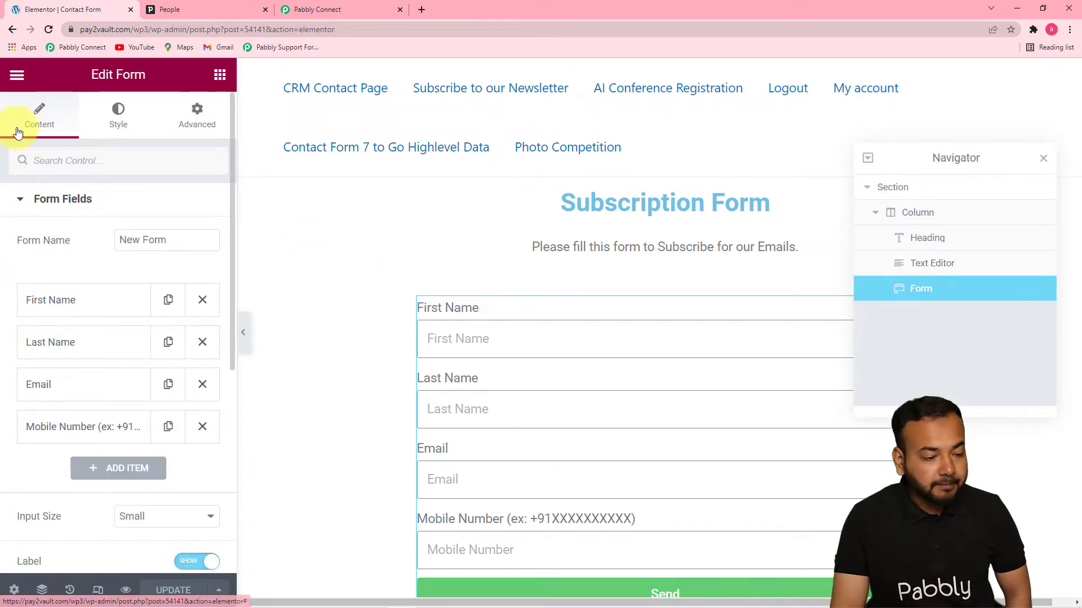
drag(231, 168, 207, 379)
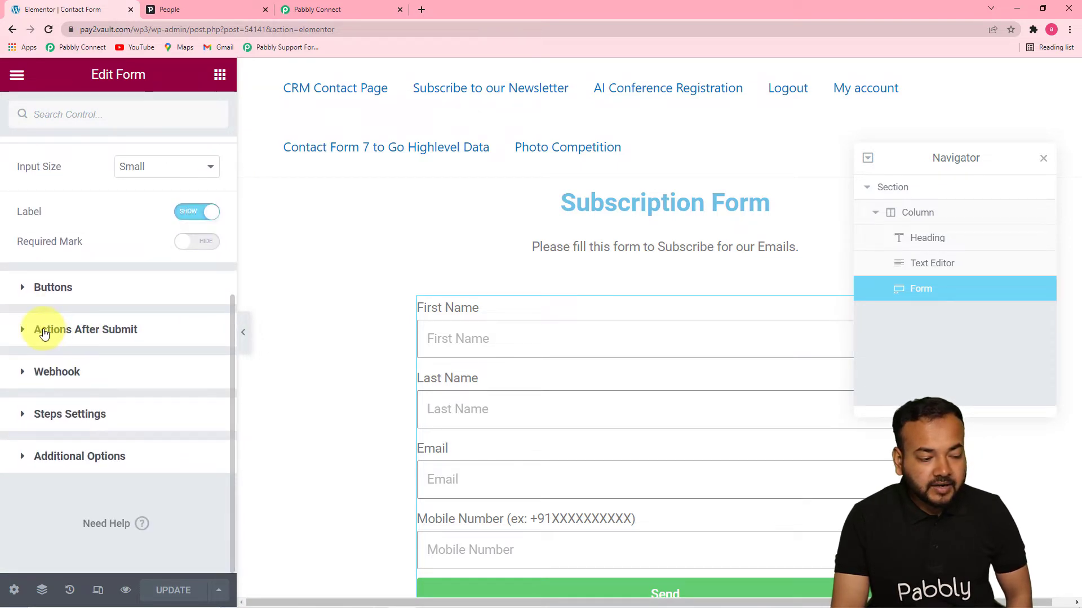
click(108, 333)
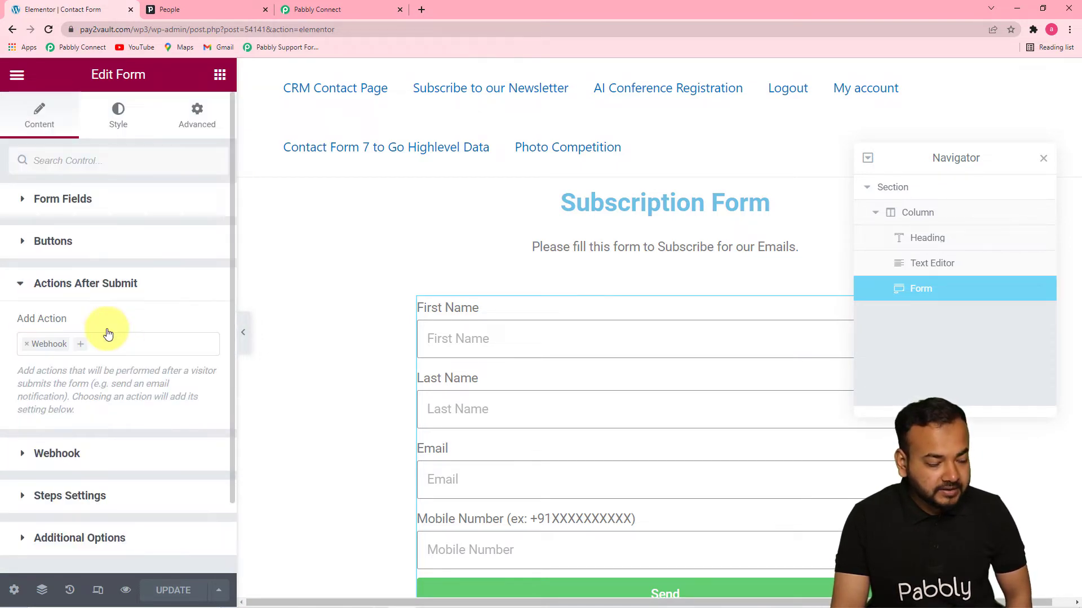
click(27, 345)
click(65, 341)
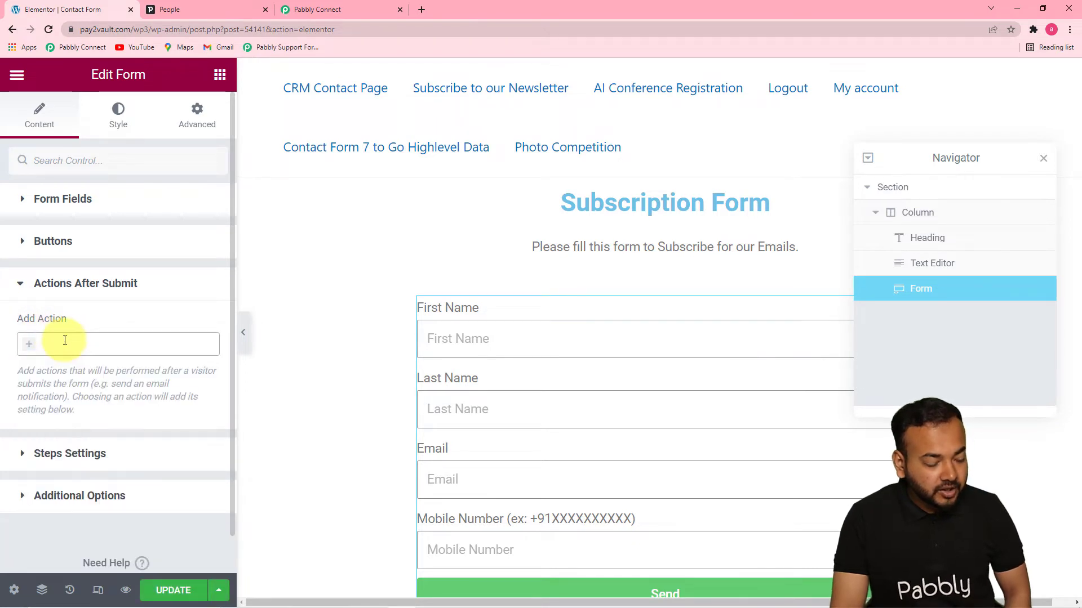
Re-add Webhook as an after-submit action and delete the old Webhook URL.
click(65, 340)
text(we)
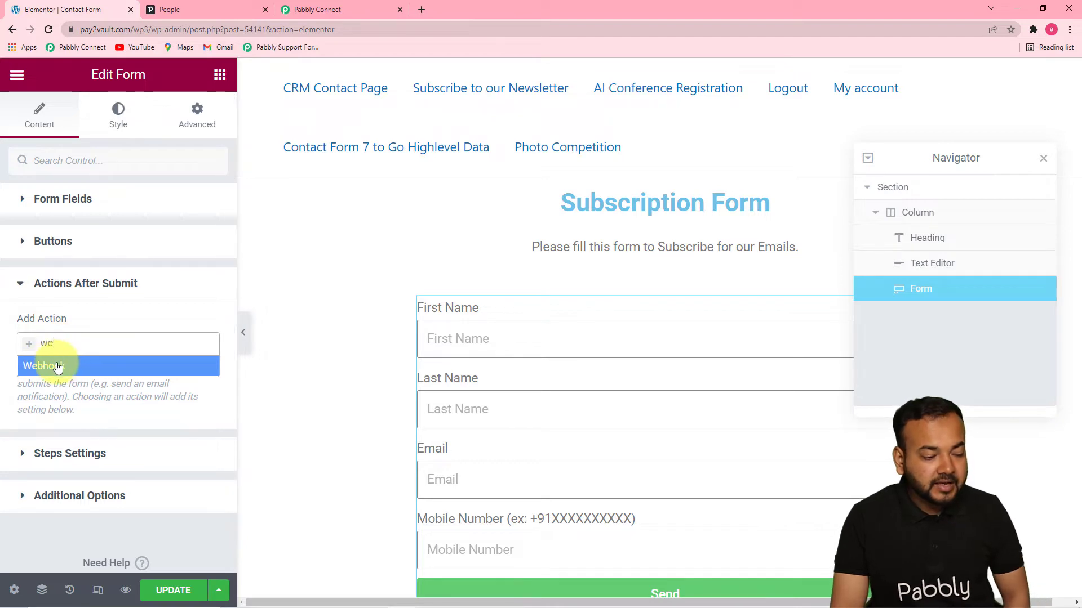
click(59, 367)
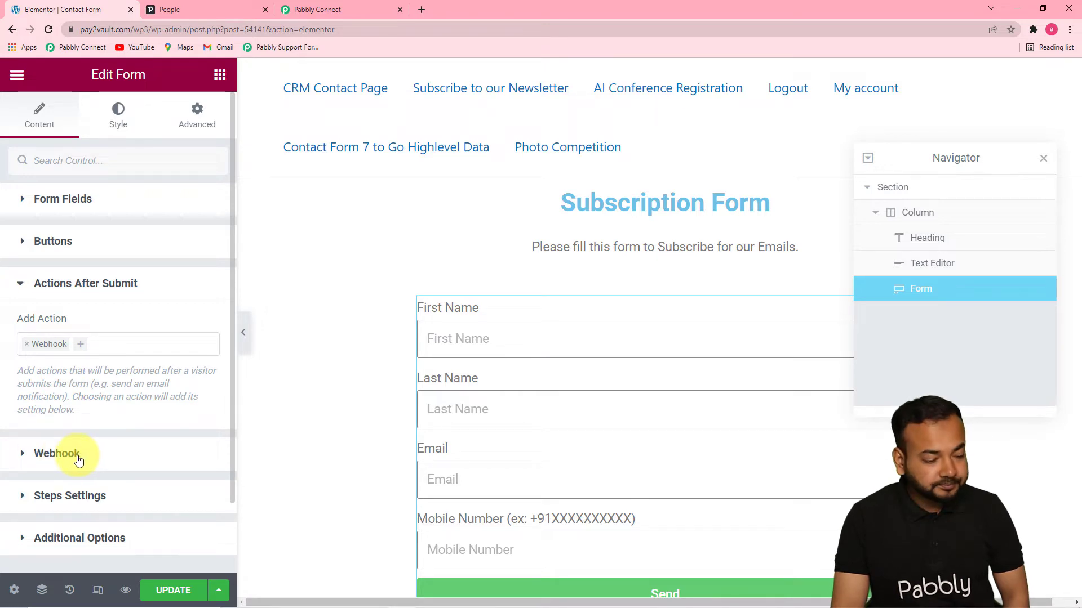
click(79, 459)
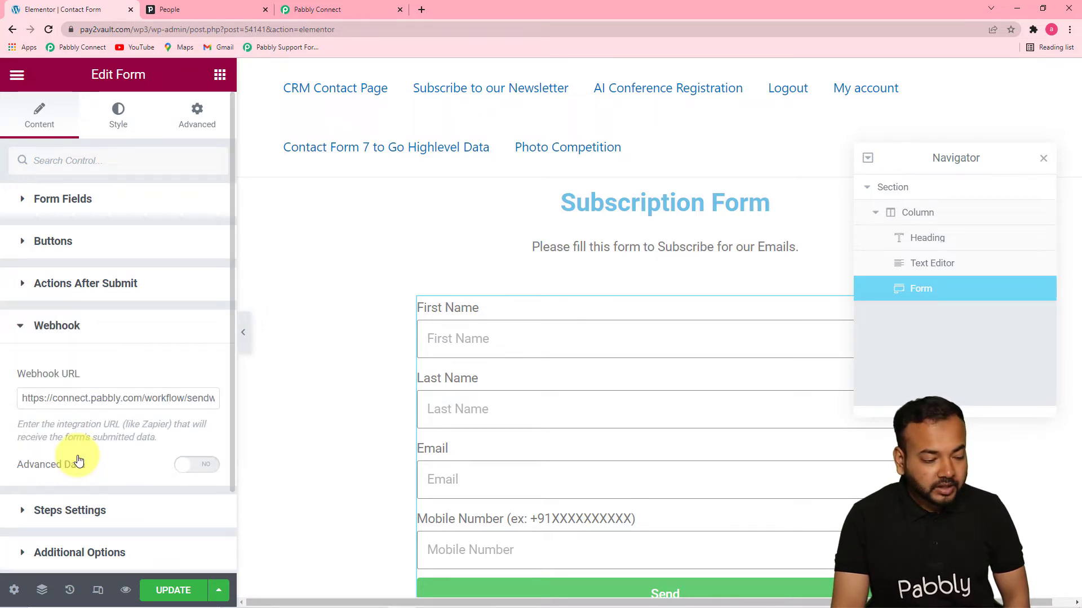
triple_click(86, 400)
key(BackSpace)
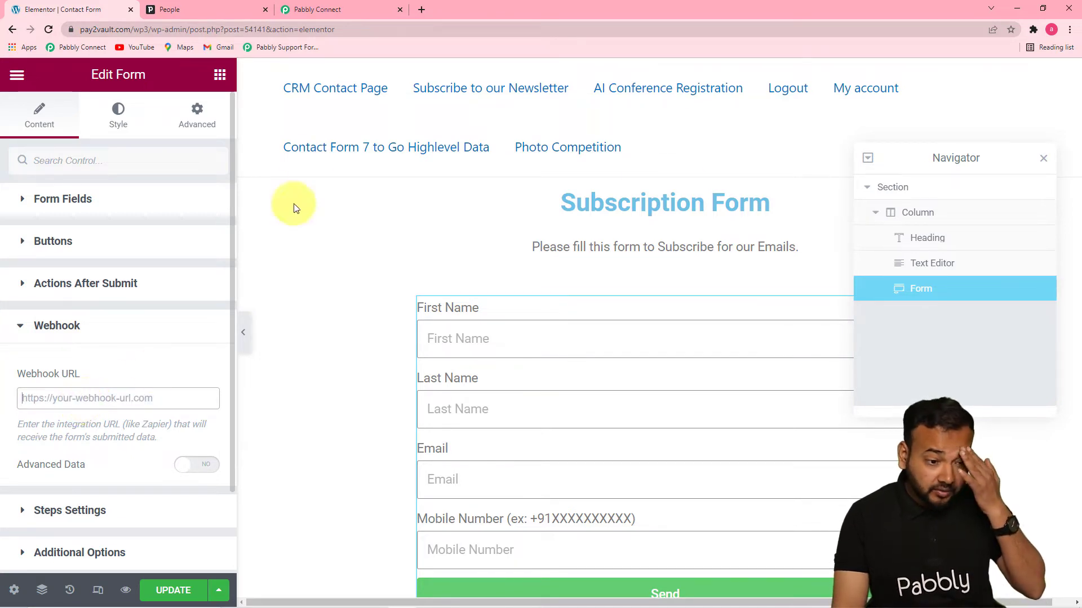
Copy Pabbly's webhook URL and paste it into the form's Webhook URL field.
click(315, 9)
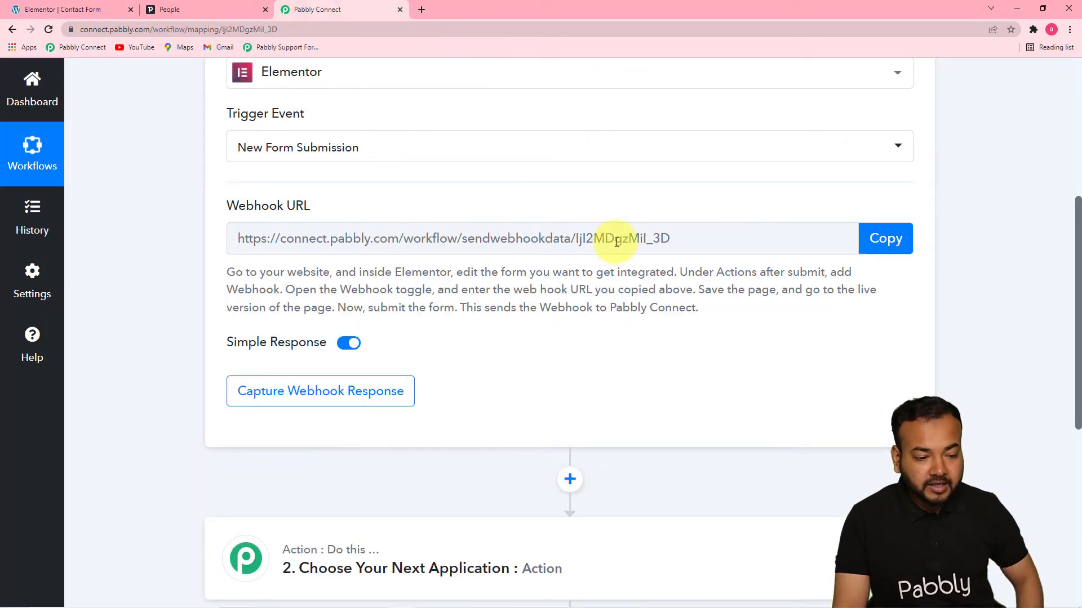
click(888, 241)
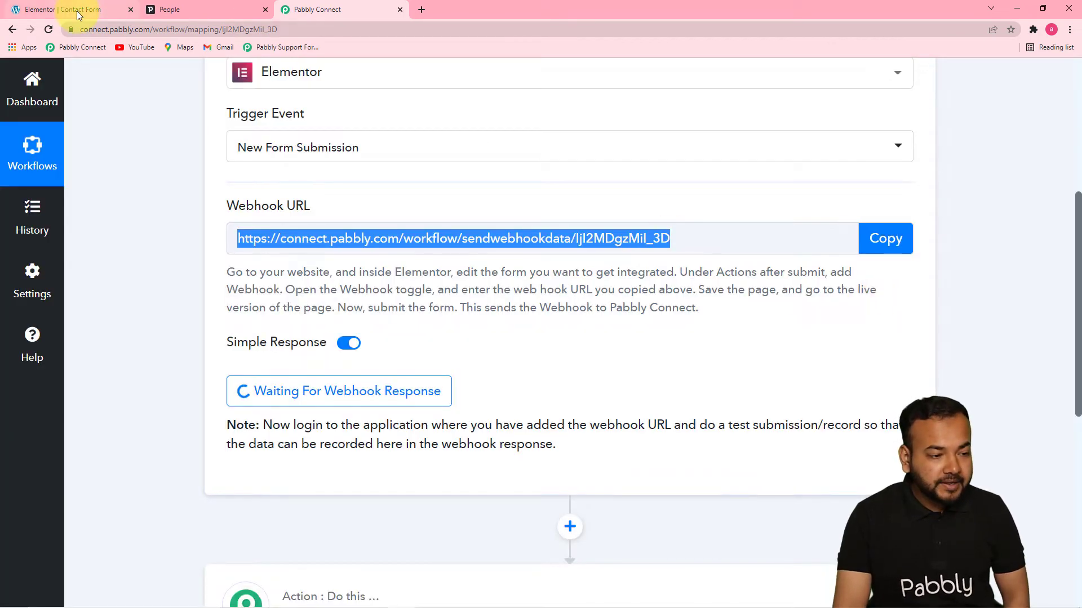
click(45, 10)
right_click(30, 403)
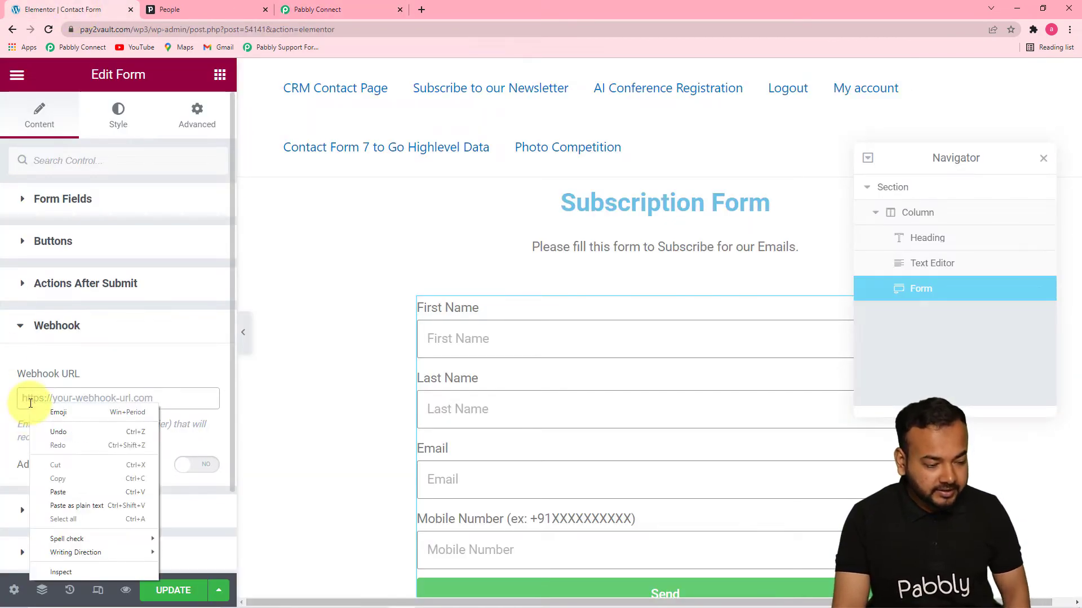
click(62, 492)
click(94, 451)
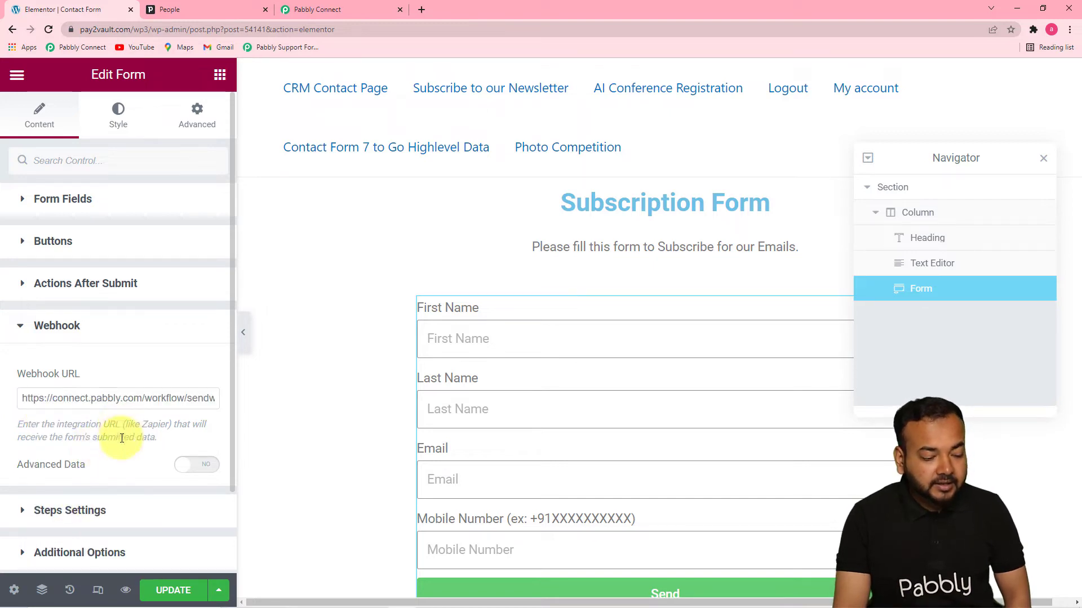
Save the Elementor page with UPDATE and confirm Pabbly is waiting for a webhook response.
click(150, 586)
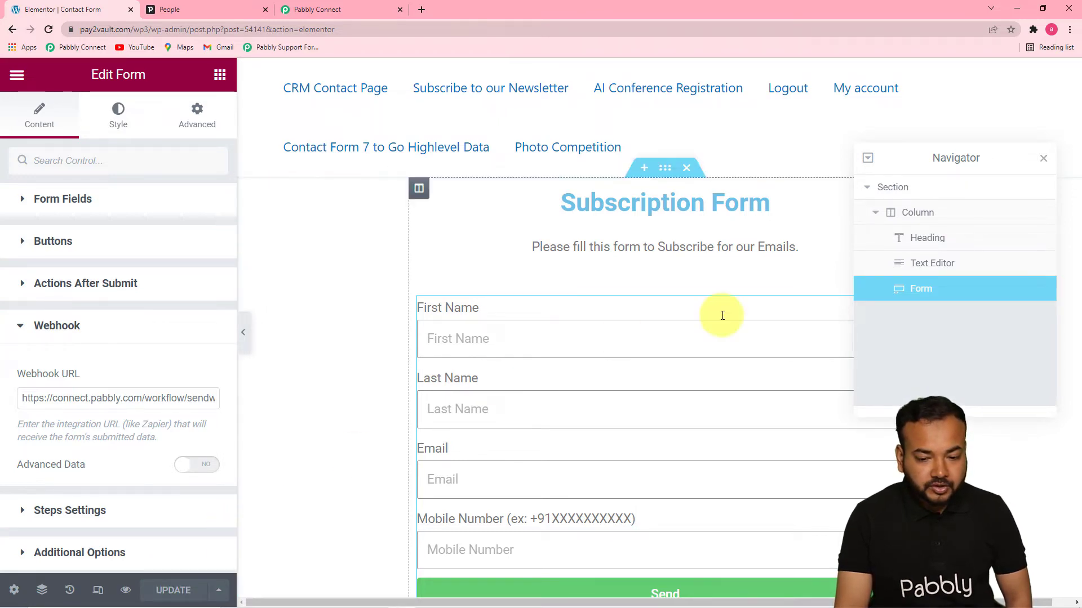
click(1044, 161)
click(355, 9)
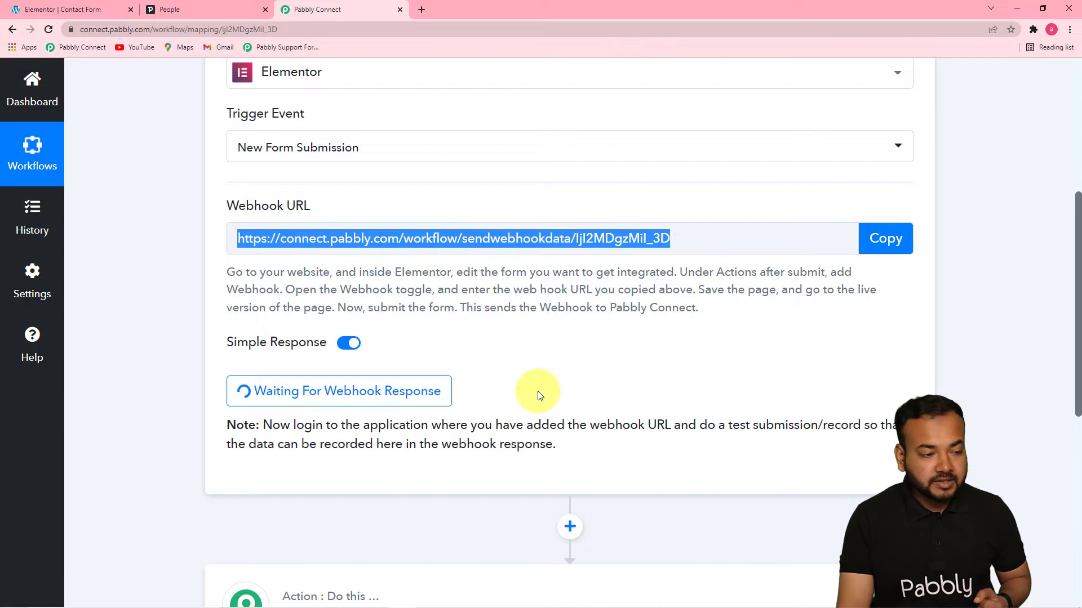
click(70, 10)
Exit the Elementor editor to view the live Subscription Form page.
click(17, 74)
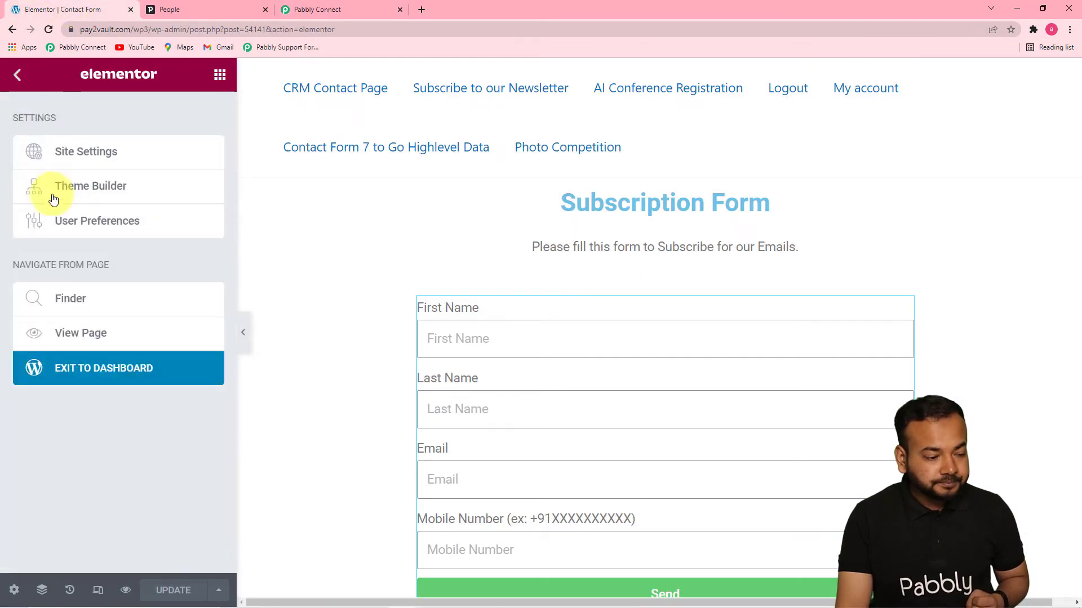
click(116, 361)
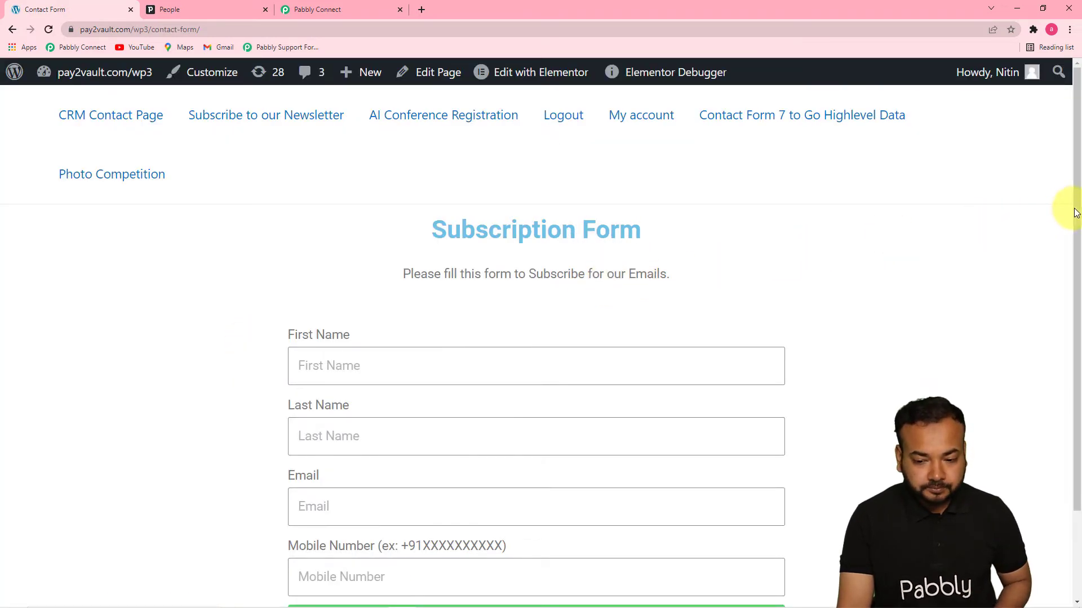
drag(1070, 217, 1070, 374)
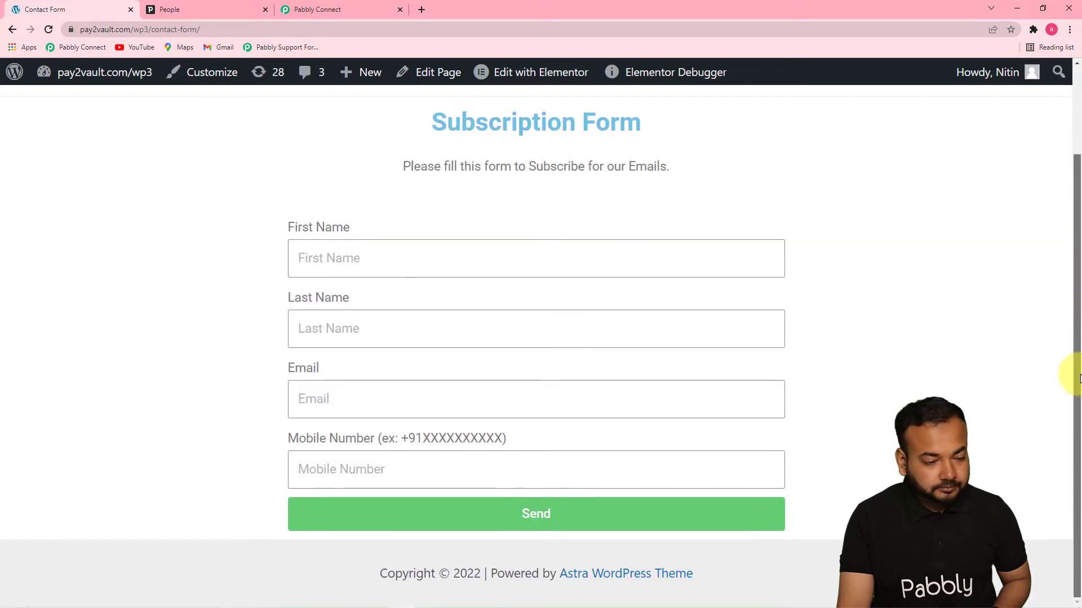
Send the form with a test contact's first name, last name, email and mobile number.
click(538, 258)
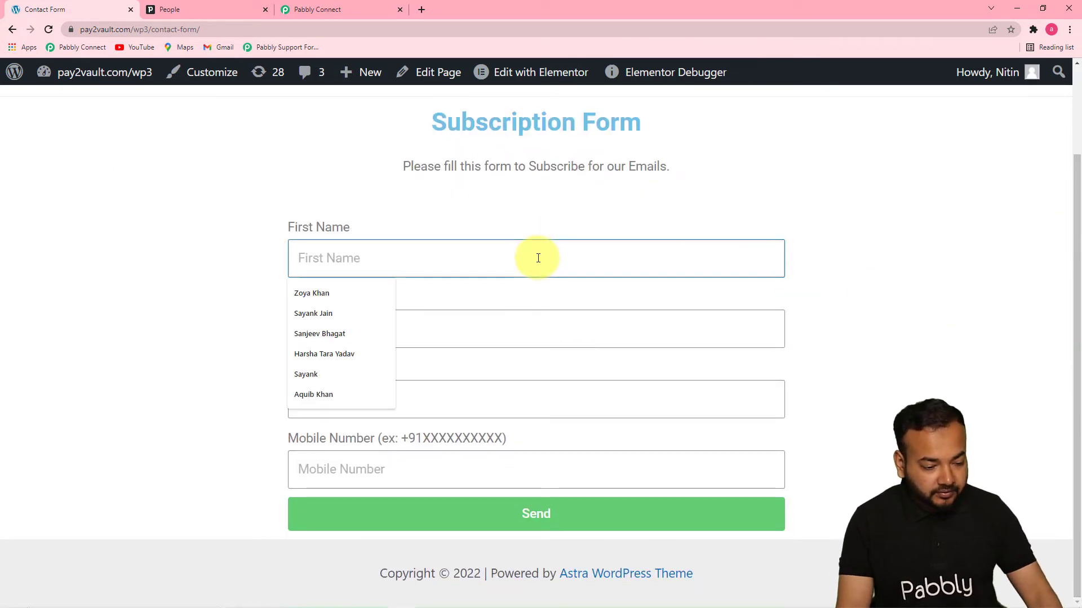
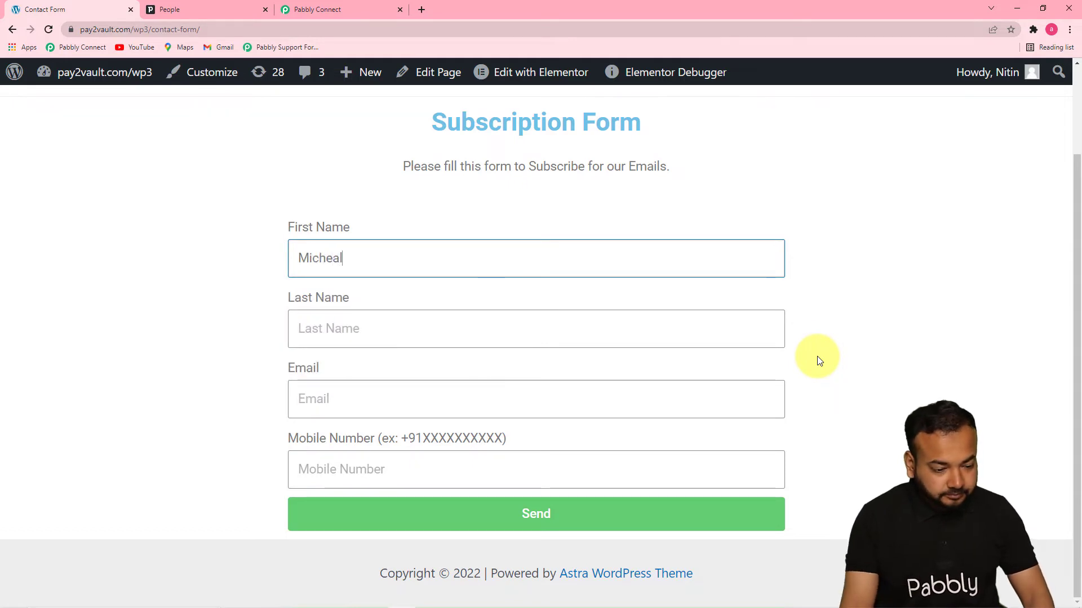
click(678, 318)
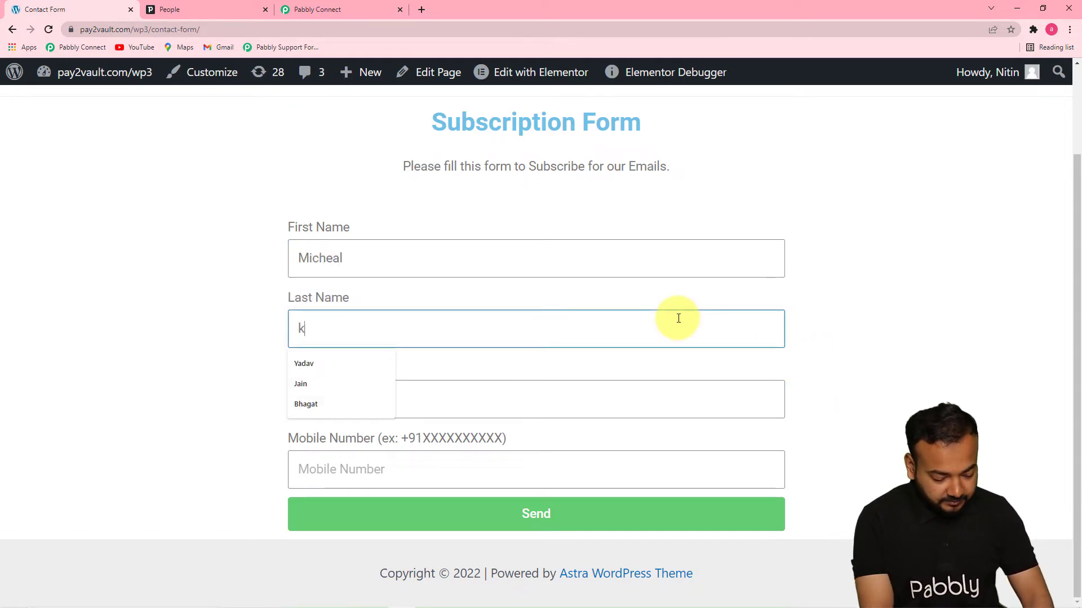
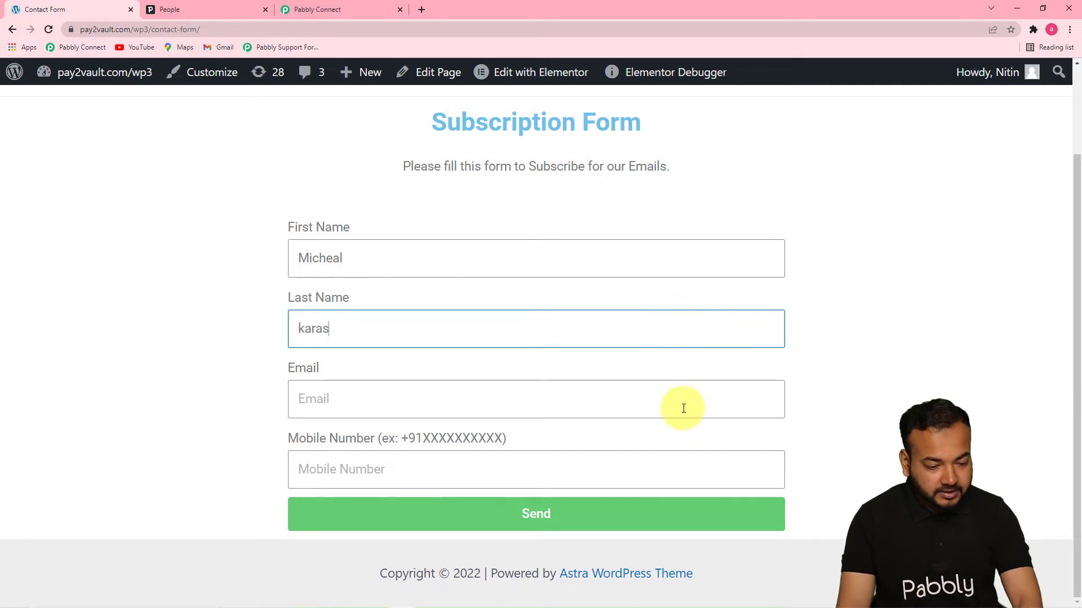
click(685, 401)
click(340, 451)
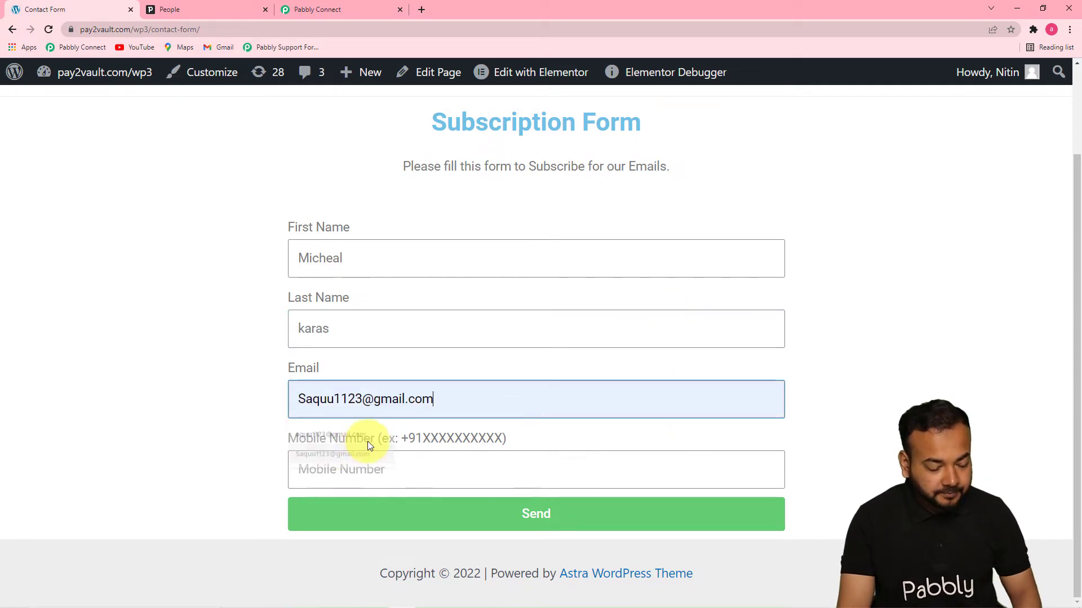
click(388, 477)
click(366, 502)
click(425, 519)
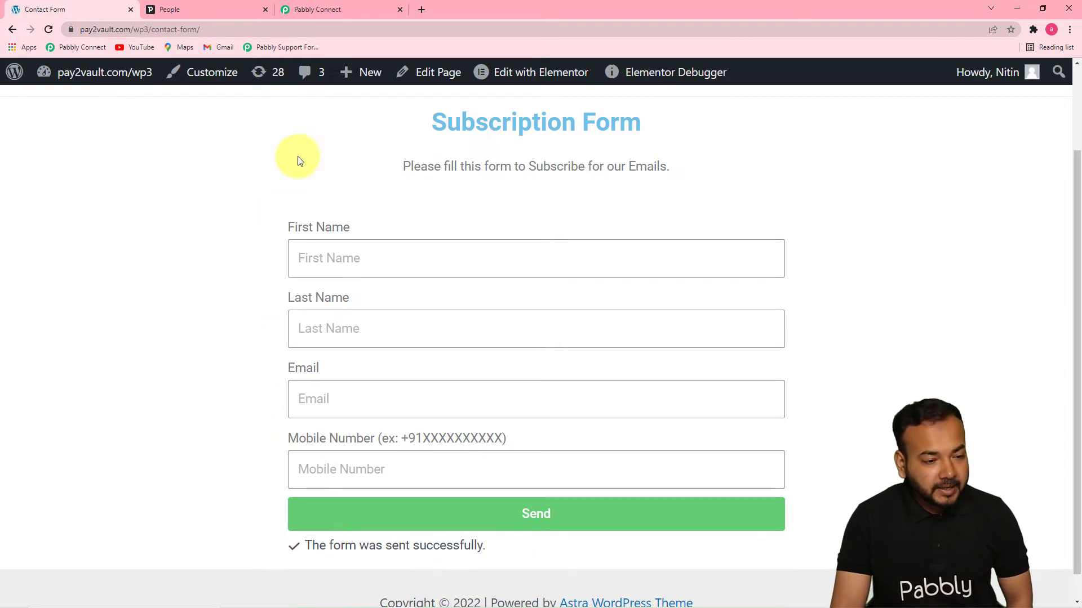
click(346, 9)
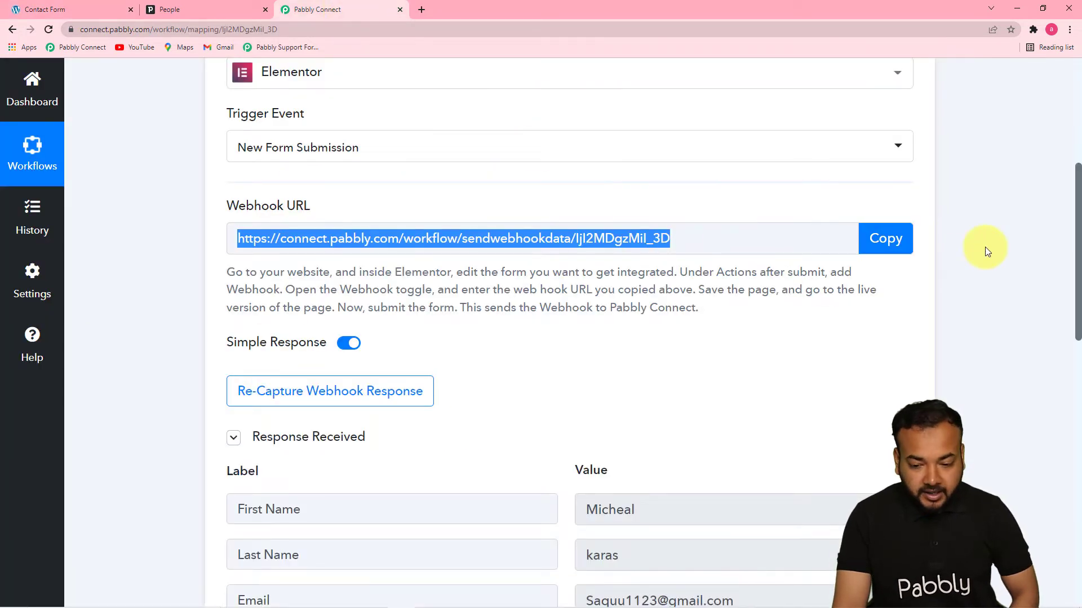
Scroll the captured response to check the mobile number, Form Id 6230df6 and Form Name New Form.
scroll(678, 240, down, 6)
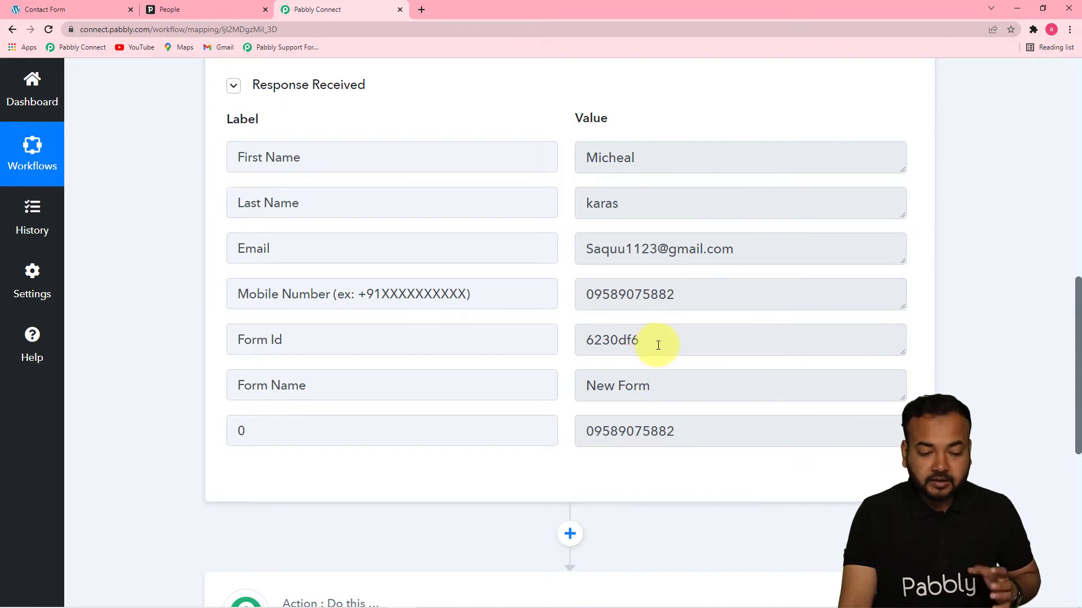
drag(1077, 296, 1072, 343)
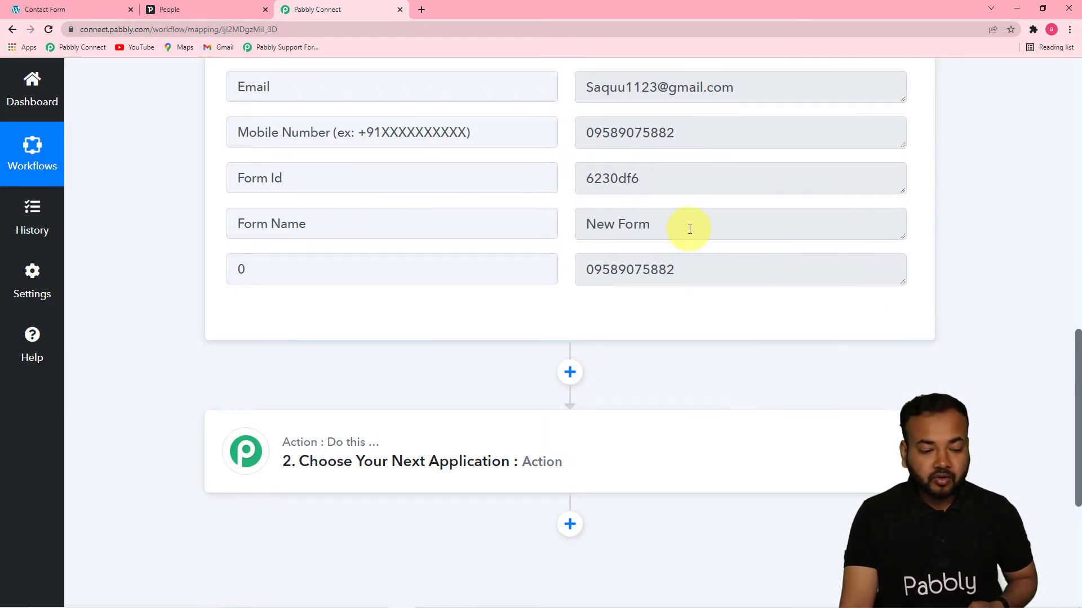
scroll(1079, 360, down, 3)
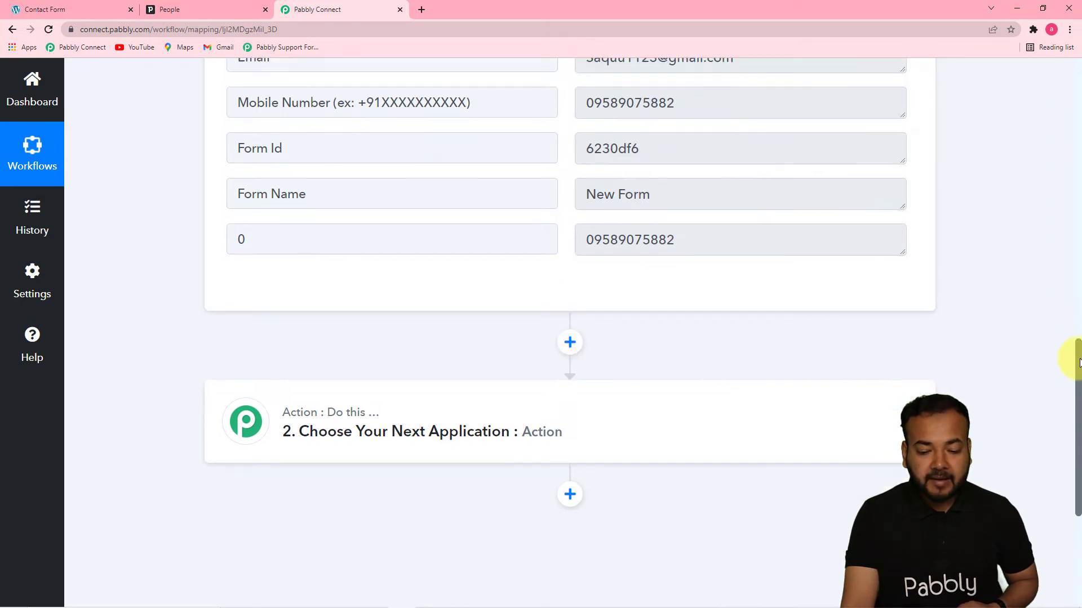
In the second step, search 'pip' and choose PipeDrive as the action app.
click(535, 284)
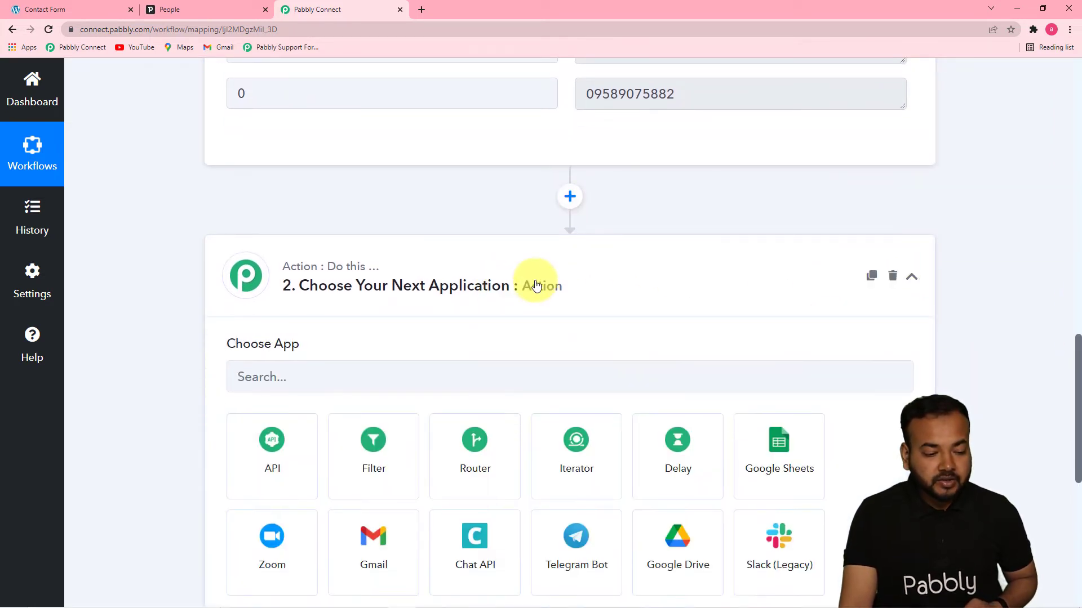
scroll(375, 321, down, 2)
click(332, 252)
text(pipi)
key(BackSpace)
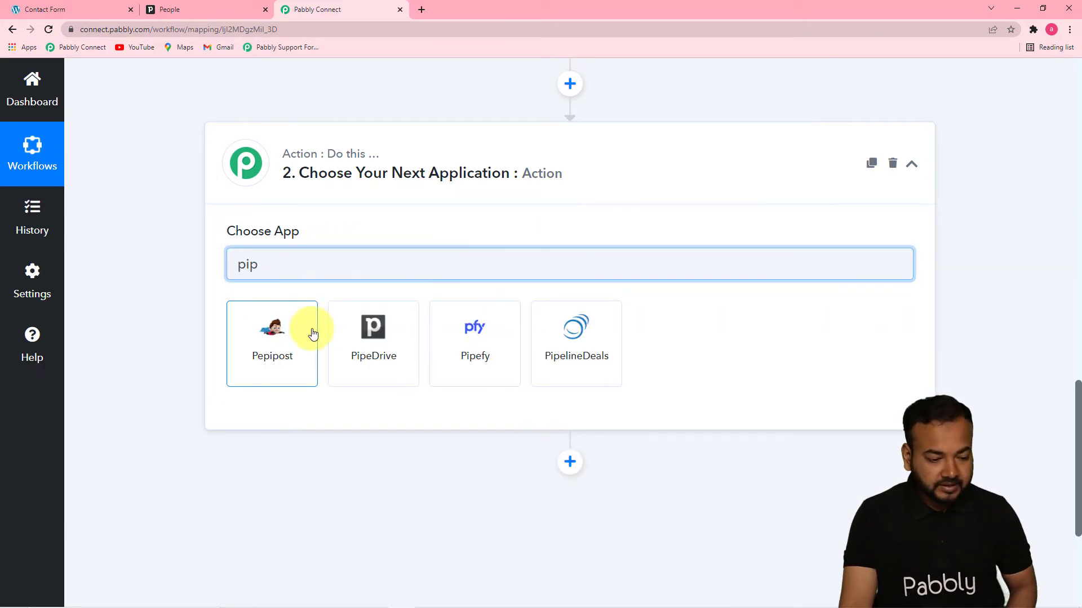
click(370, 338)
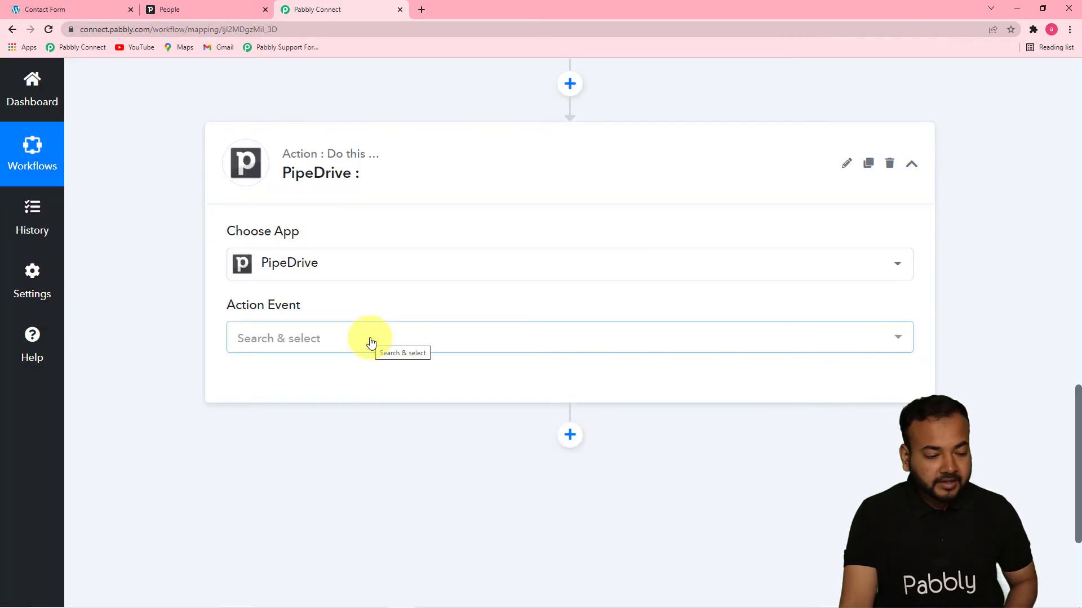
Select Create Person as the action event and begin connecting a PipeDrive account.
click(370, 339)
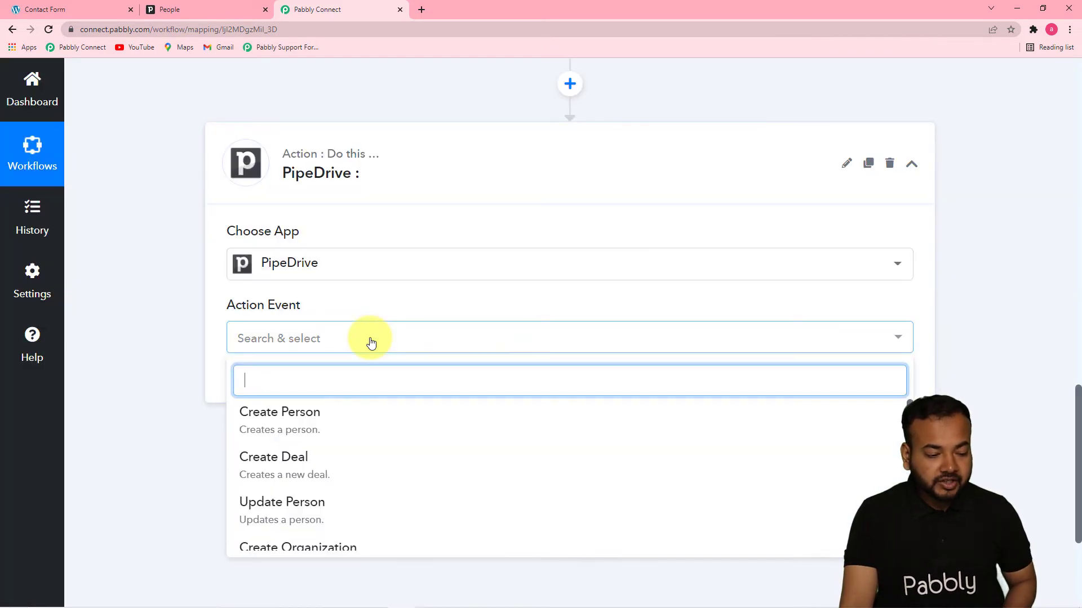
click(904, 413)
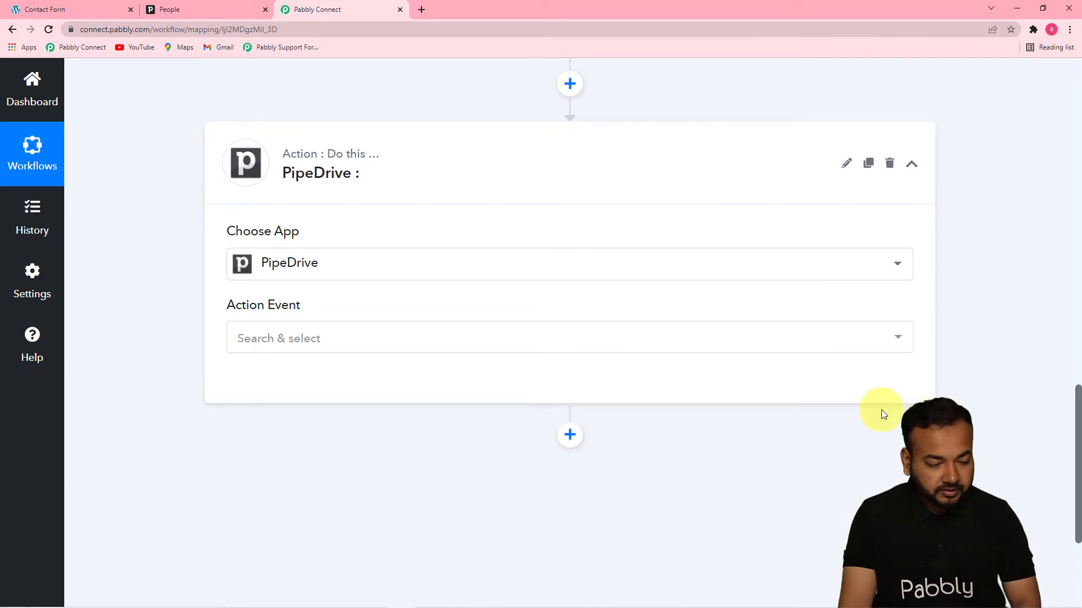
click(625, 349)
click(306, 414)
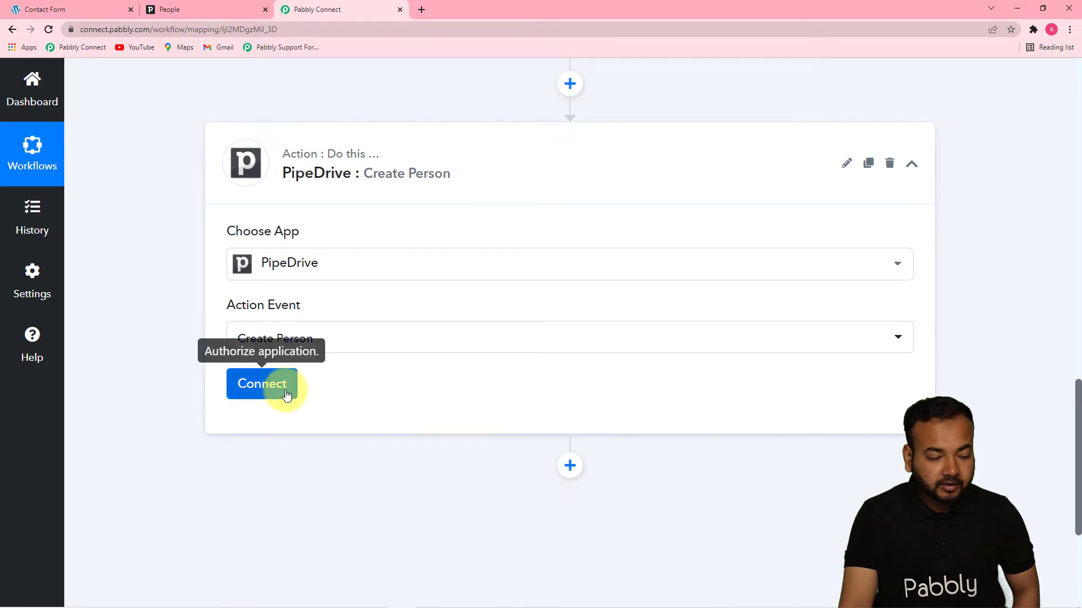
click(285, 386)
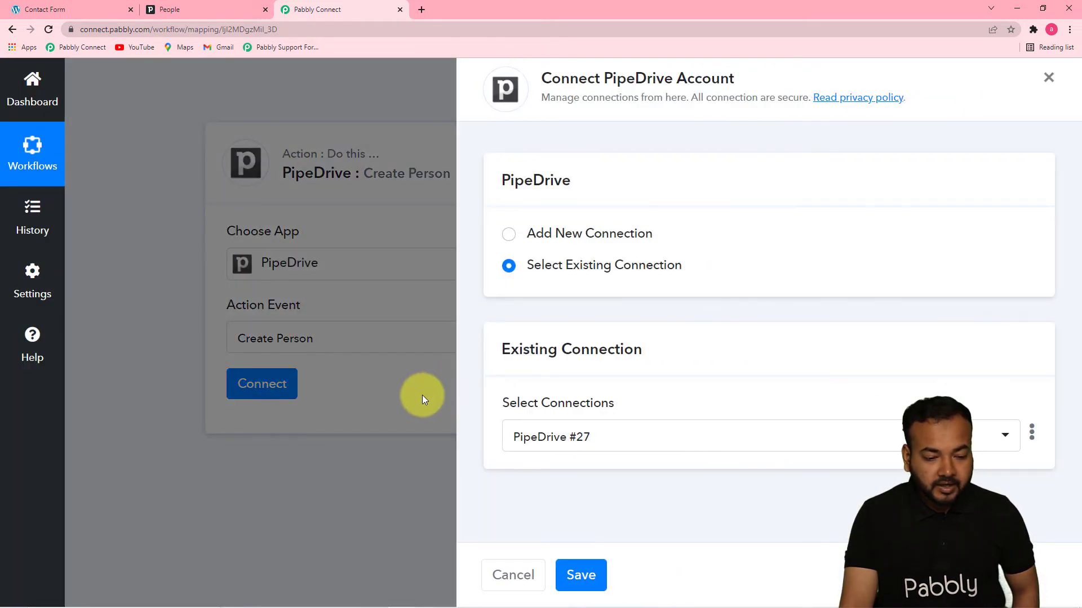
Choose Add New Connection for PipeDrive, then switch to the Pipedrive People tab.
click(510, 234)
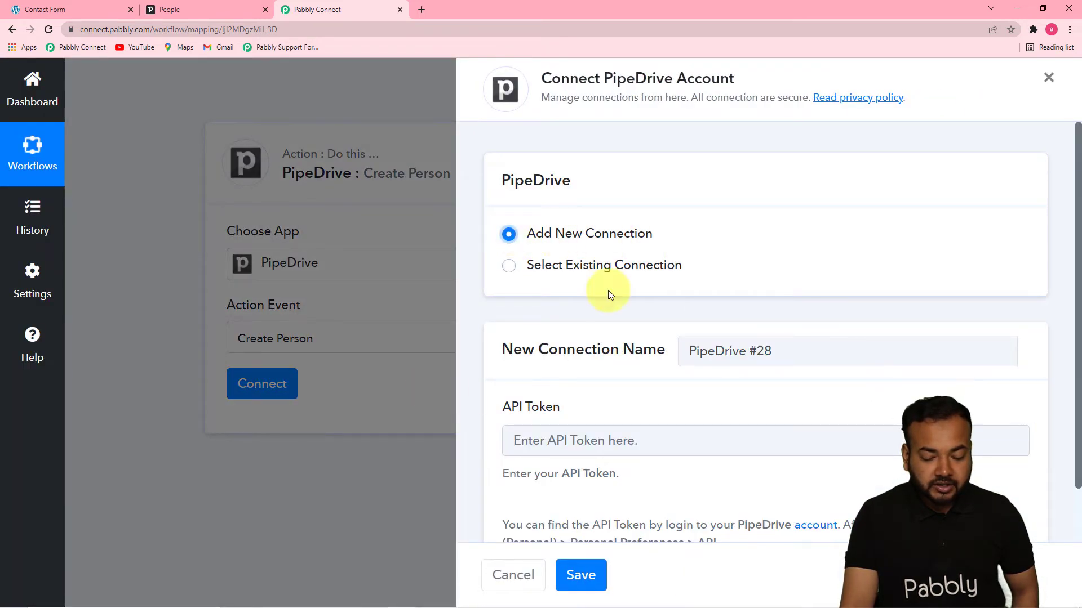
scroll(1079, 275, down, 2)
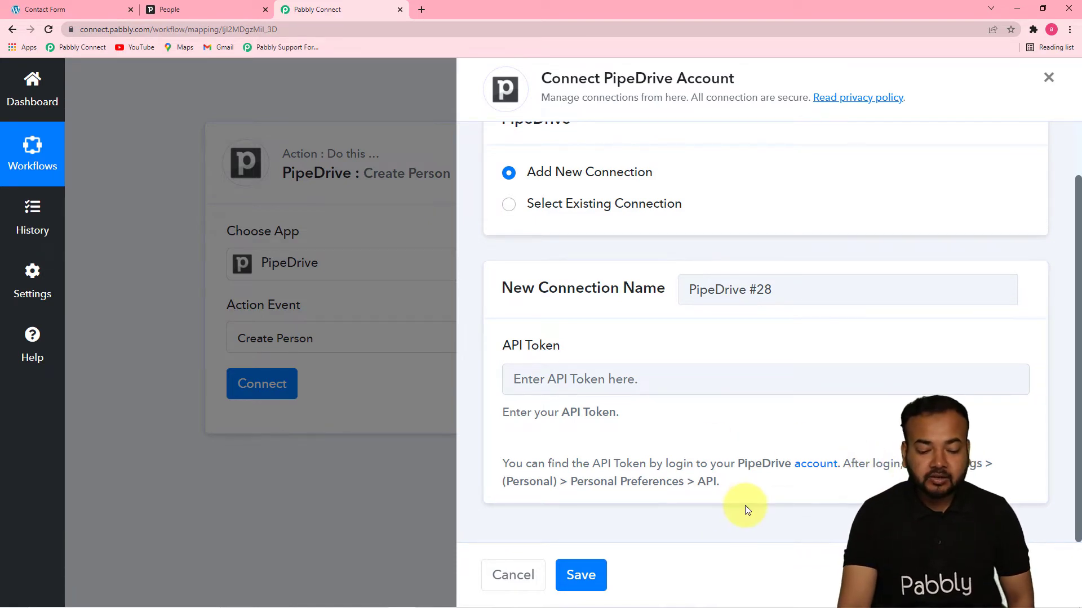
click(176, 13)
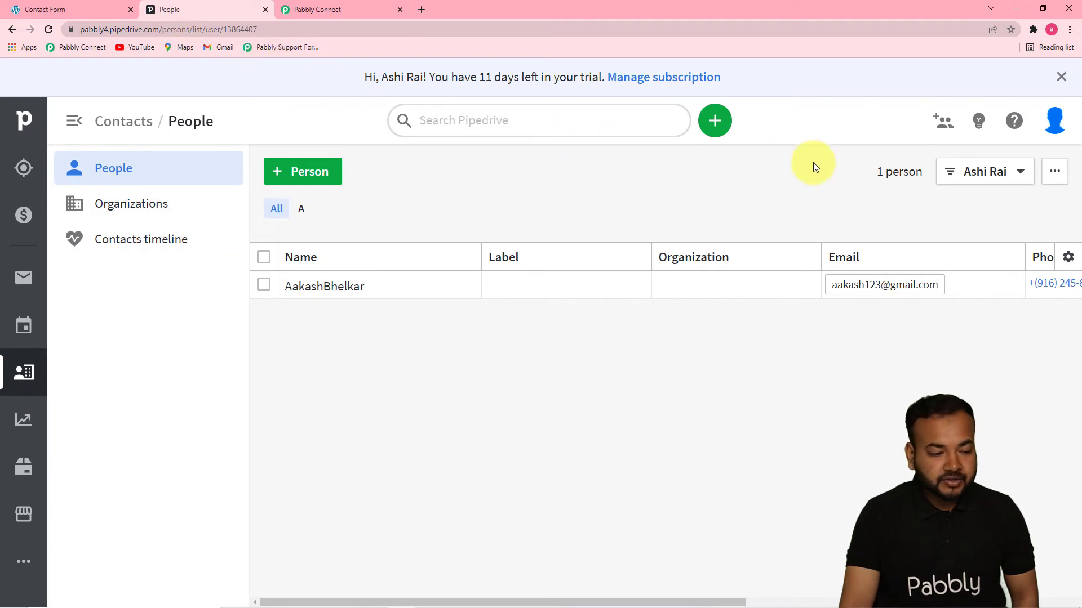
Copy the personal API token from the API tab of Pipedrive's Personal preferences.
click(1062, 127)
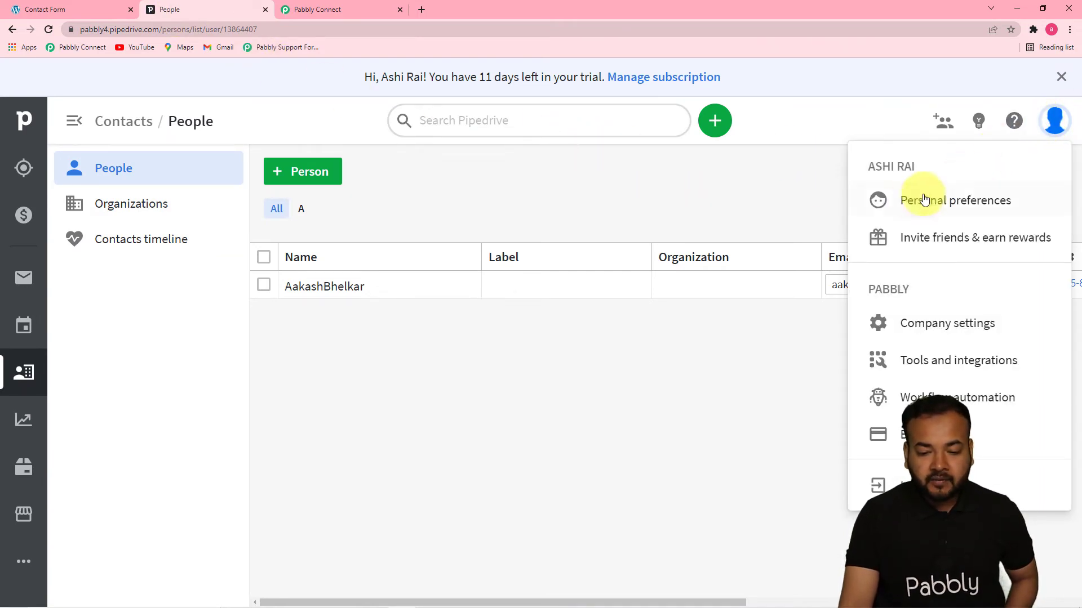
click(979, 209)
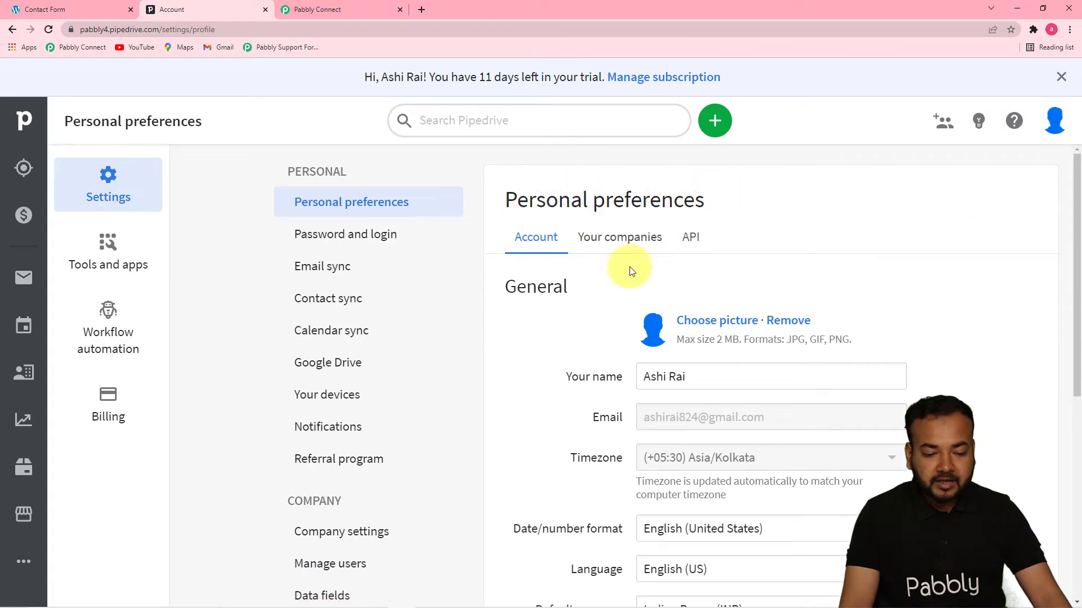
click(696, 239)
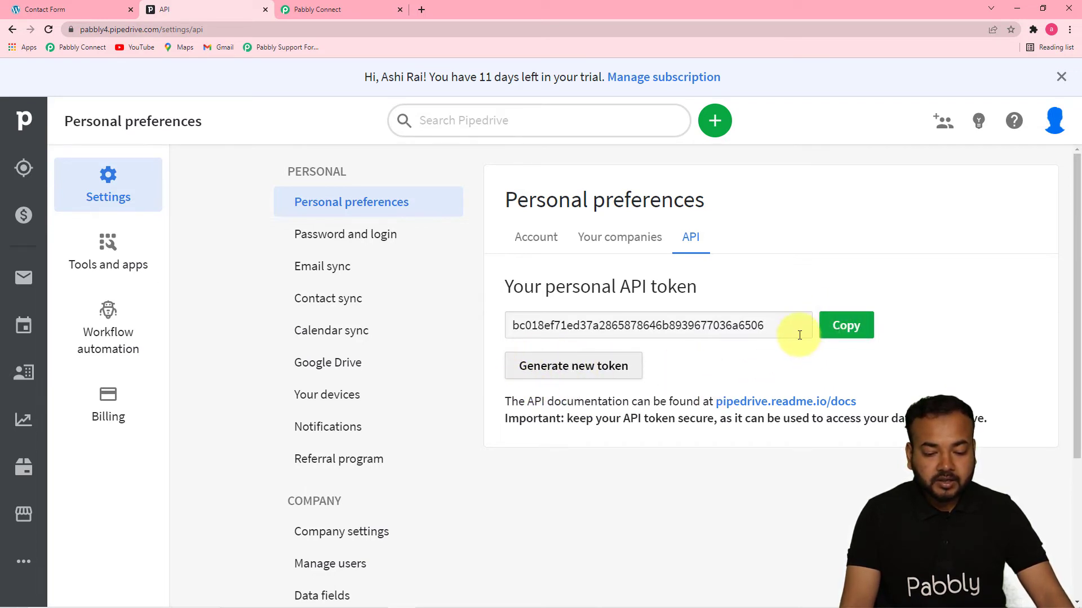
click(855, 328)
Paste the copied API token into the new PipeDrive connection and save it.
click(302, 10)
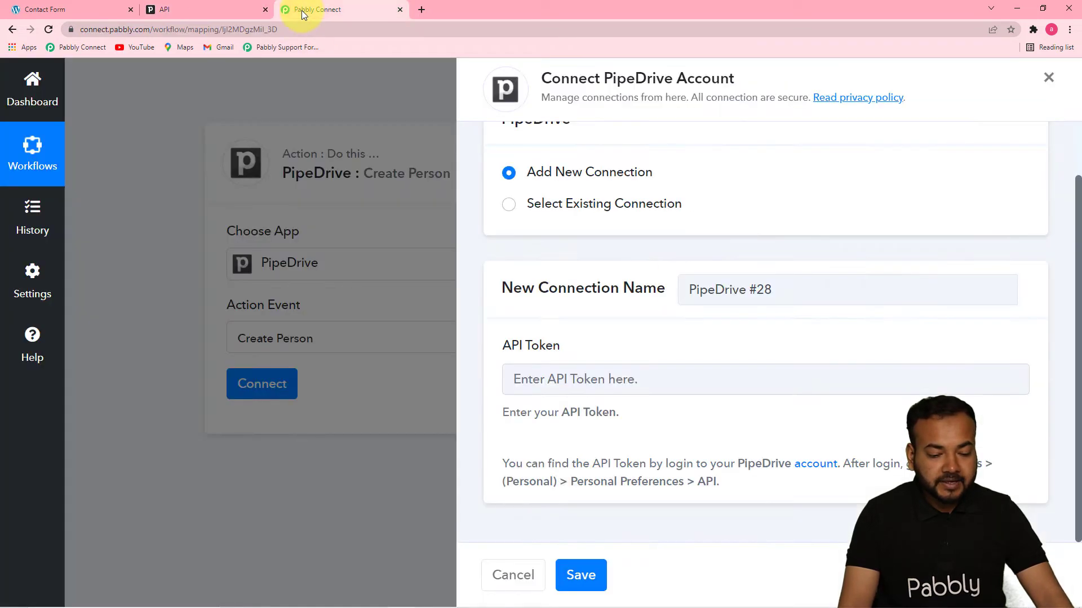
right_click(576, 372)
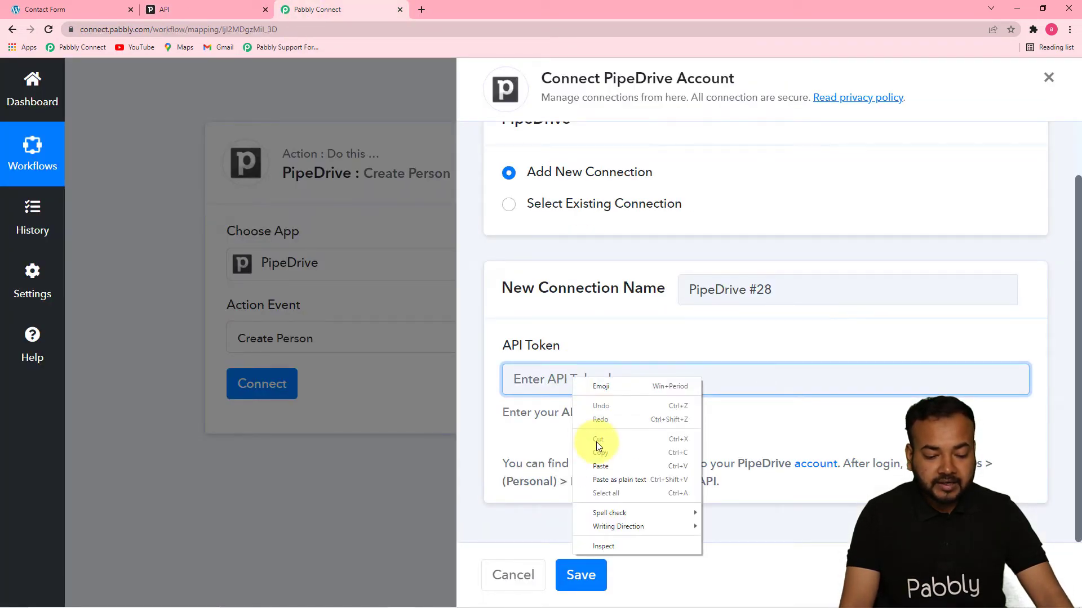
click(601, 467)
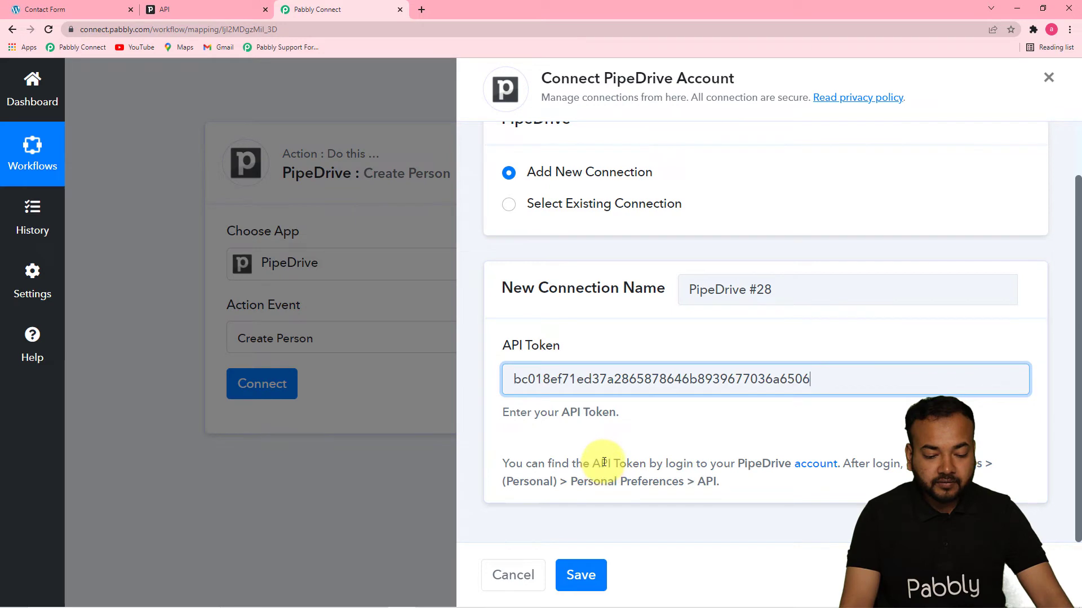
click(586, 586)
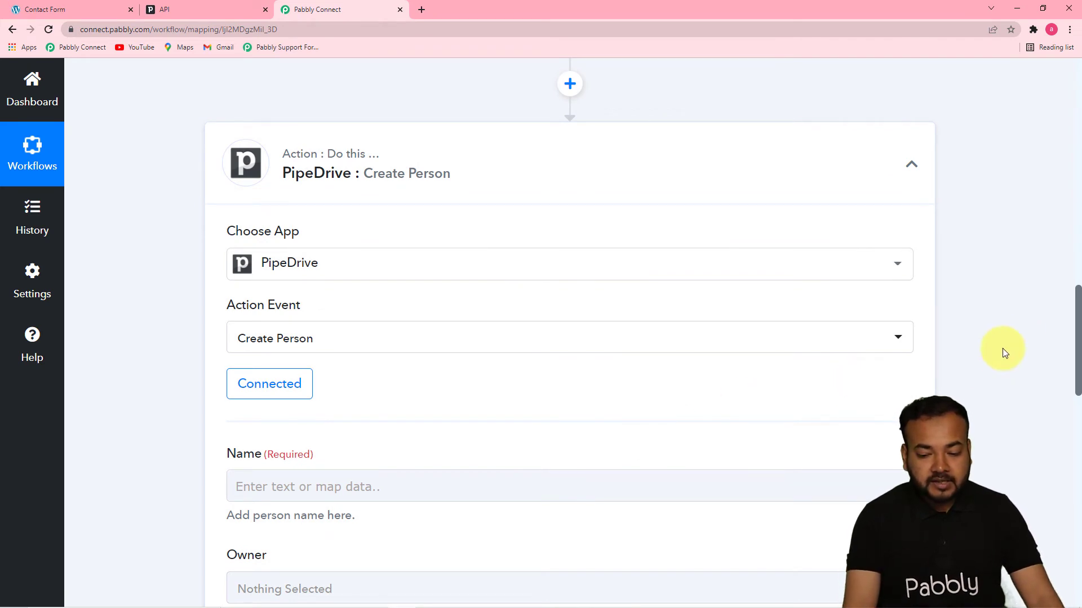
Map the Elementor form's First Name followed by Last Name into the person's Name.
drag(1077, 327, 1078, 221)
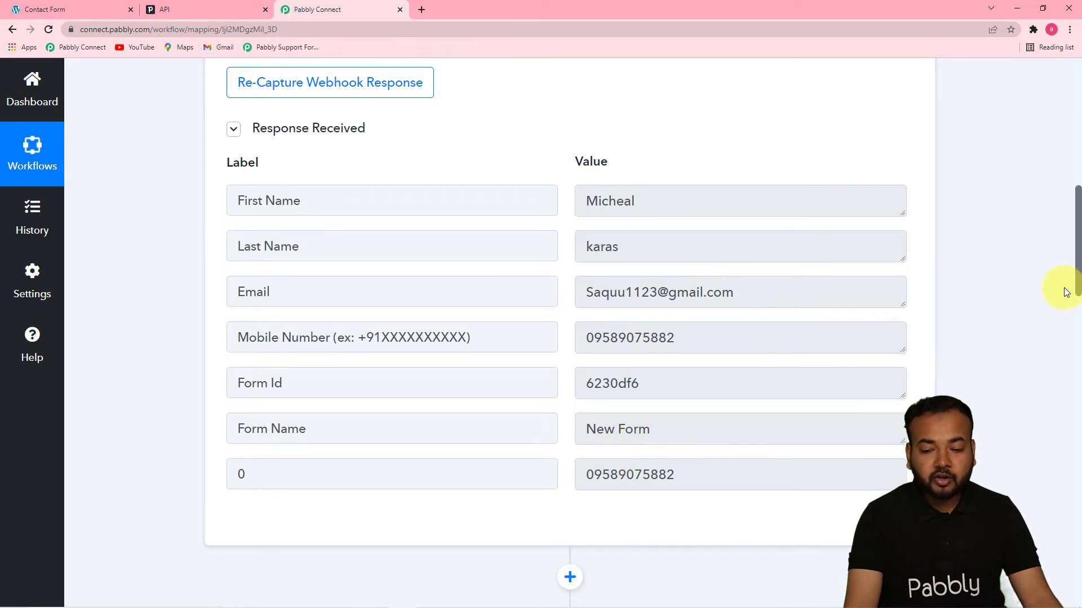
drag(1077, 265, 1079, 437)
click(329, 146)
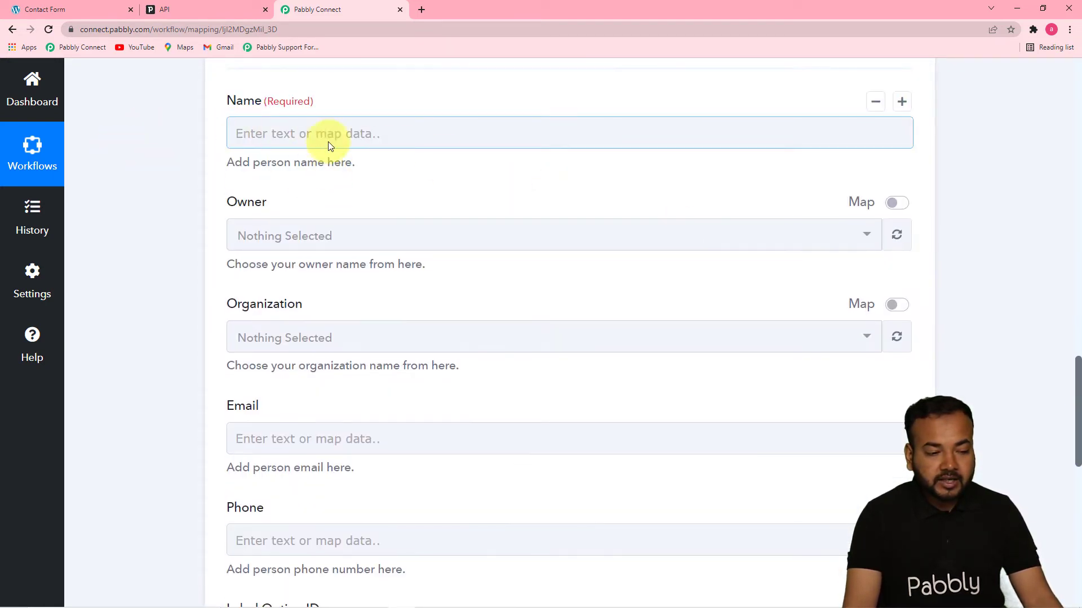
click(392, 138)
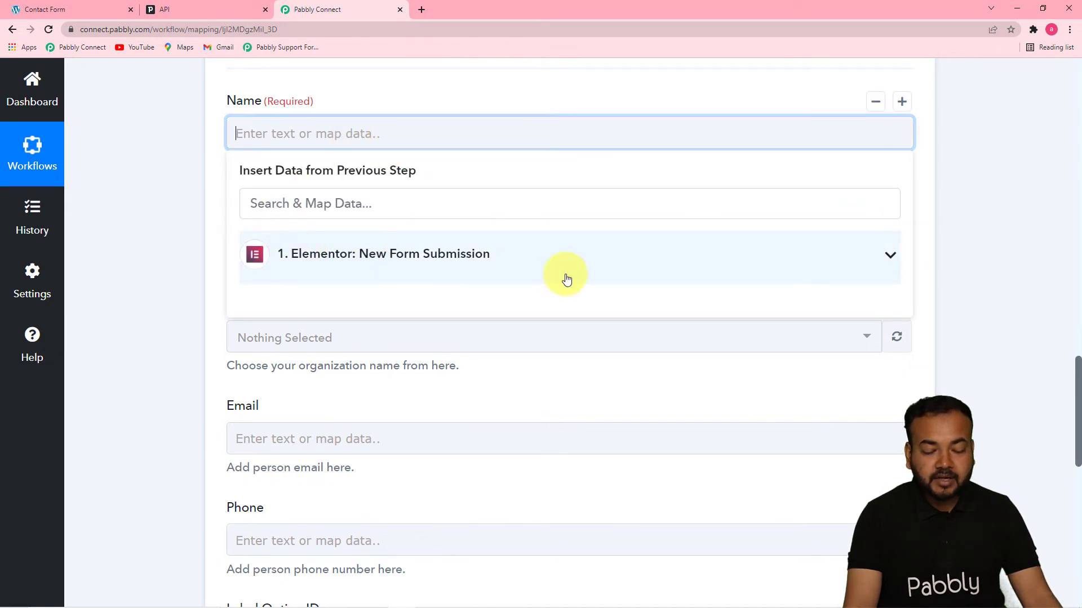
click(395, 255)
click(361, 299)
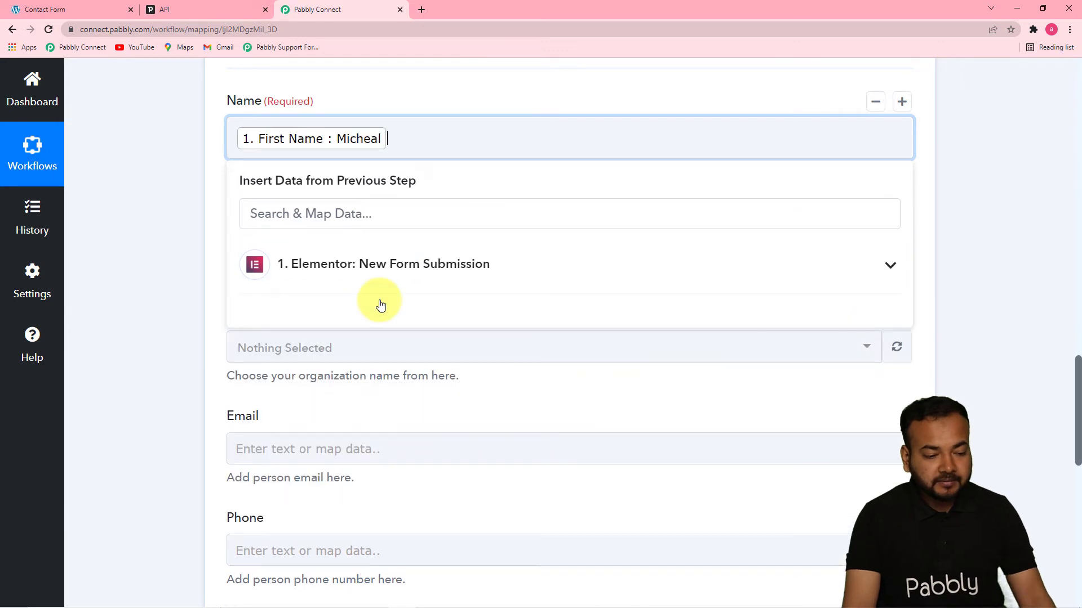
click(357, 263)
click(343, 343)
click(158, 272)
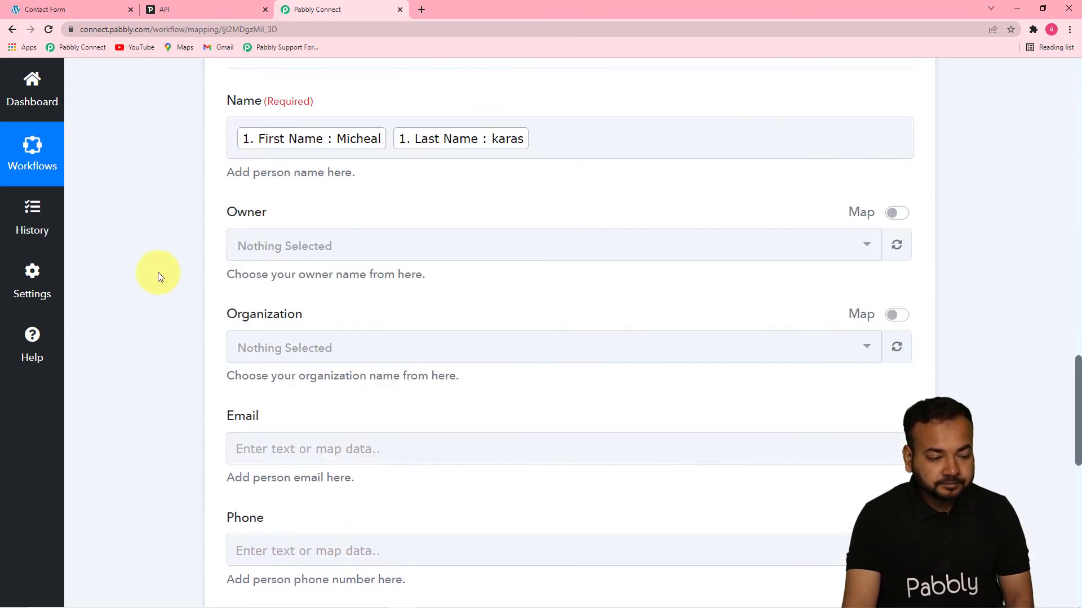
Refresh the Pipedrive Owner choices; the Owner list remains empty.
click(372, 251)
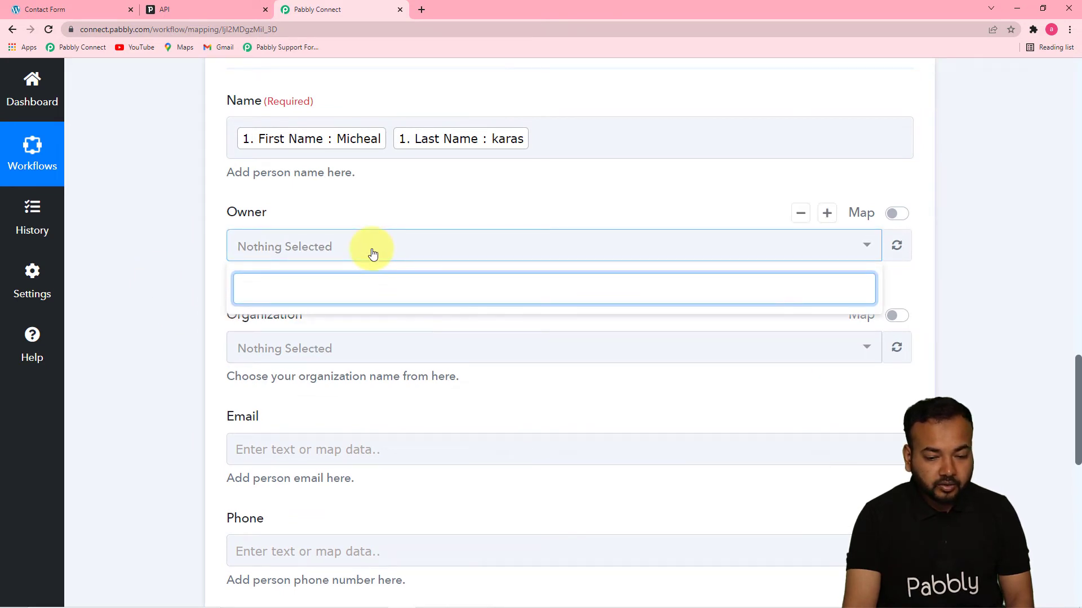
click(373, 253)
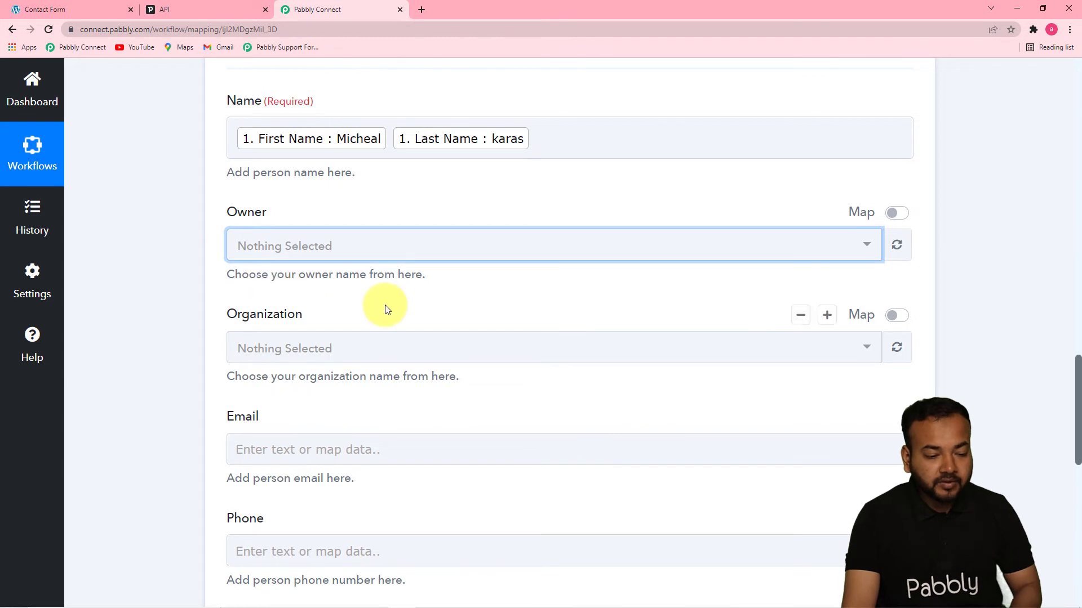
click(897, 259)
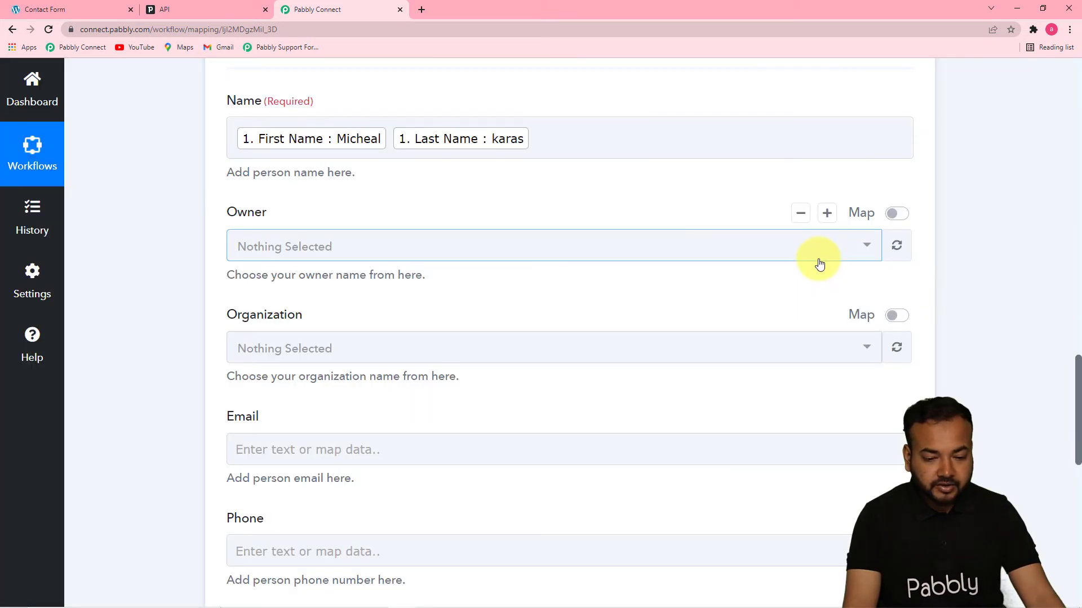
click(820, 265)
click(659, 237)
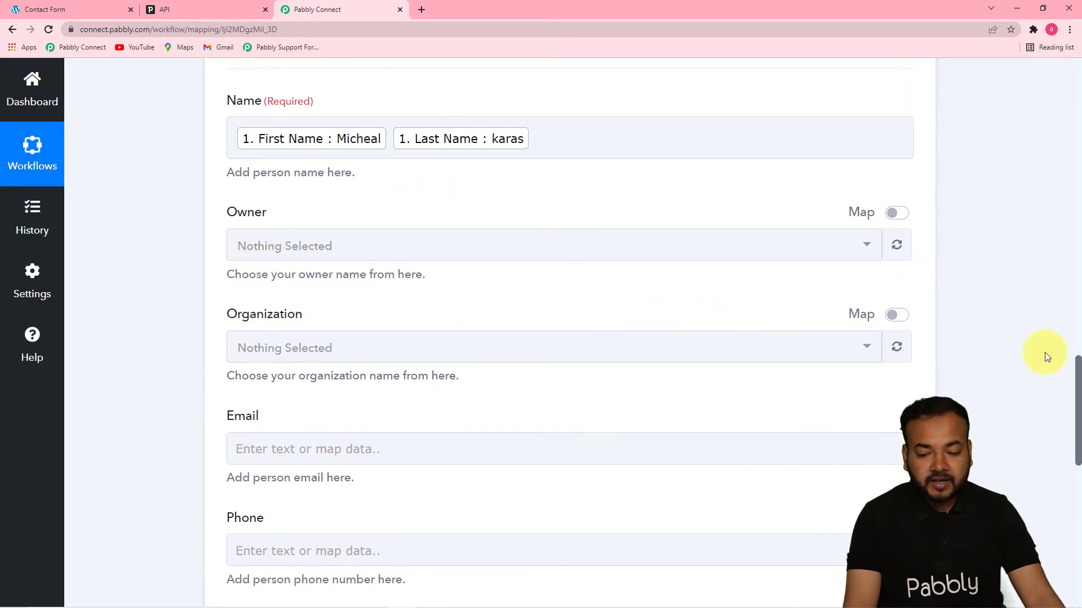
scroll(1073, 383, down, 5)
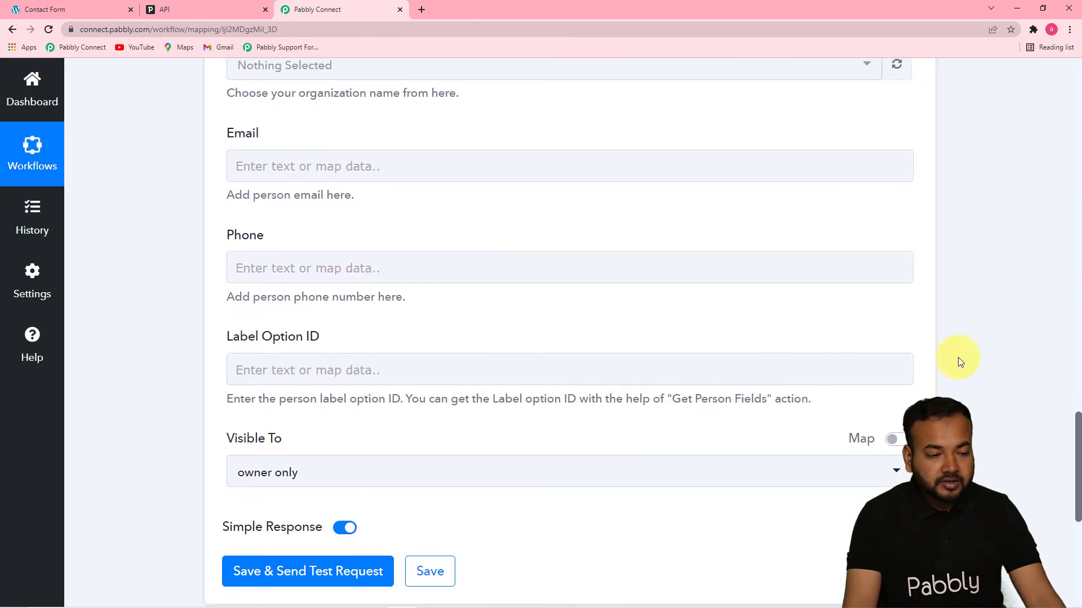
Map the form's Email into Email and its Mobile Number into Phone.
scroll(589, 218, up, 3)
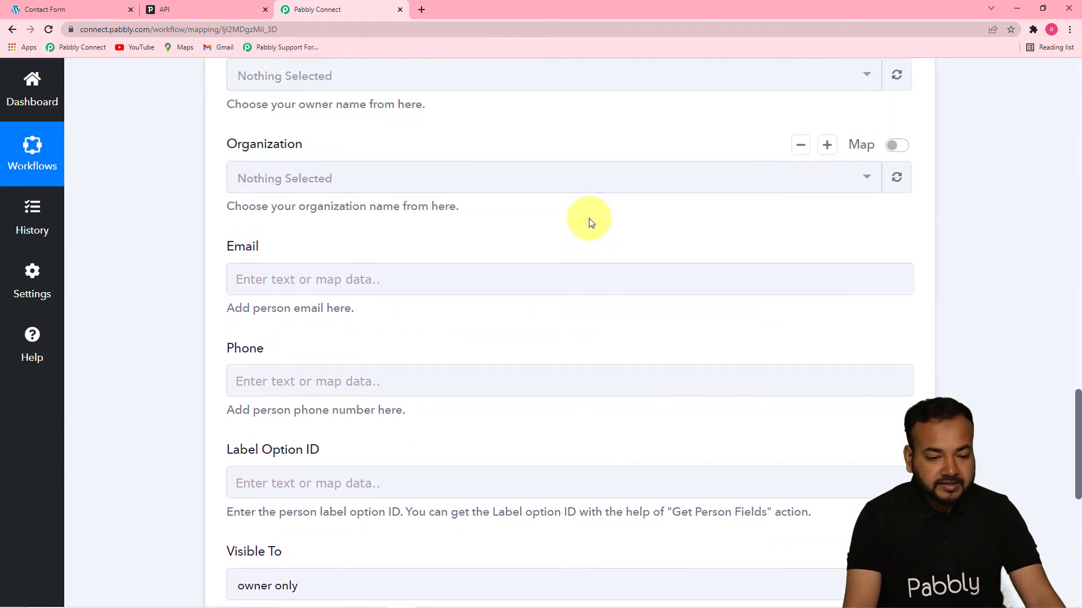
click(551, 193)
click(551, 193)
click(343, 278)
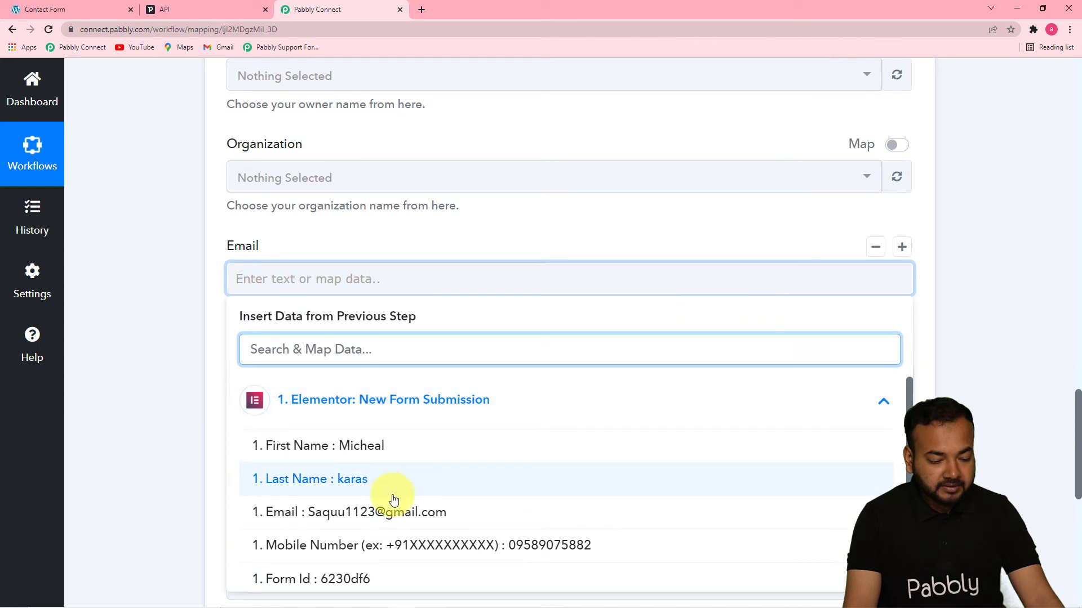
click(386, 511)
click(109, 335)
scroll(242, 369, up, 1)
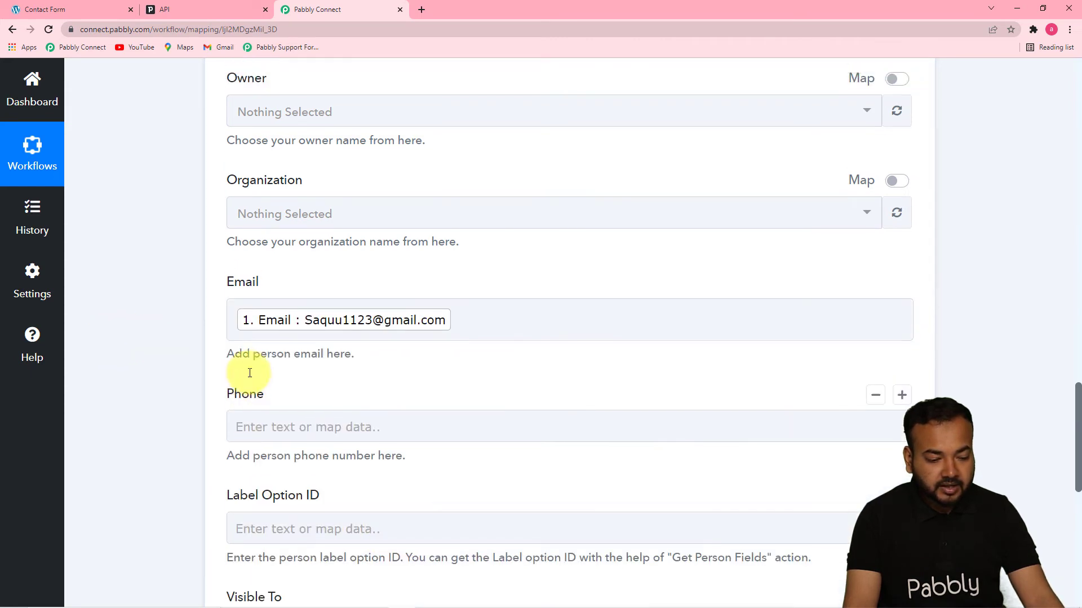
scroll(485, 425, down, 2)
click(509, 327)
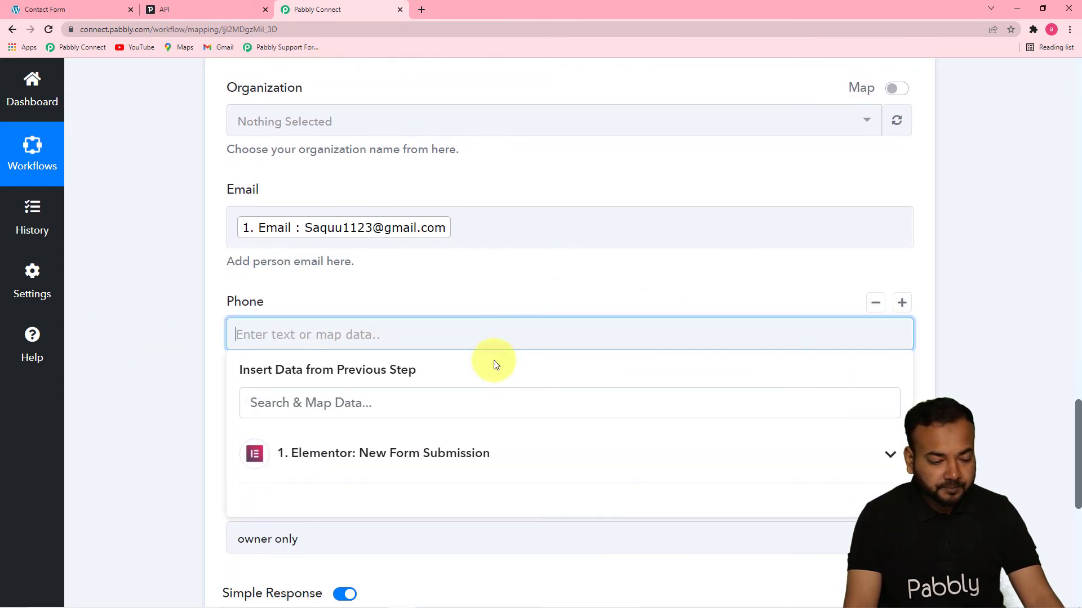
click(473, 441)
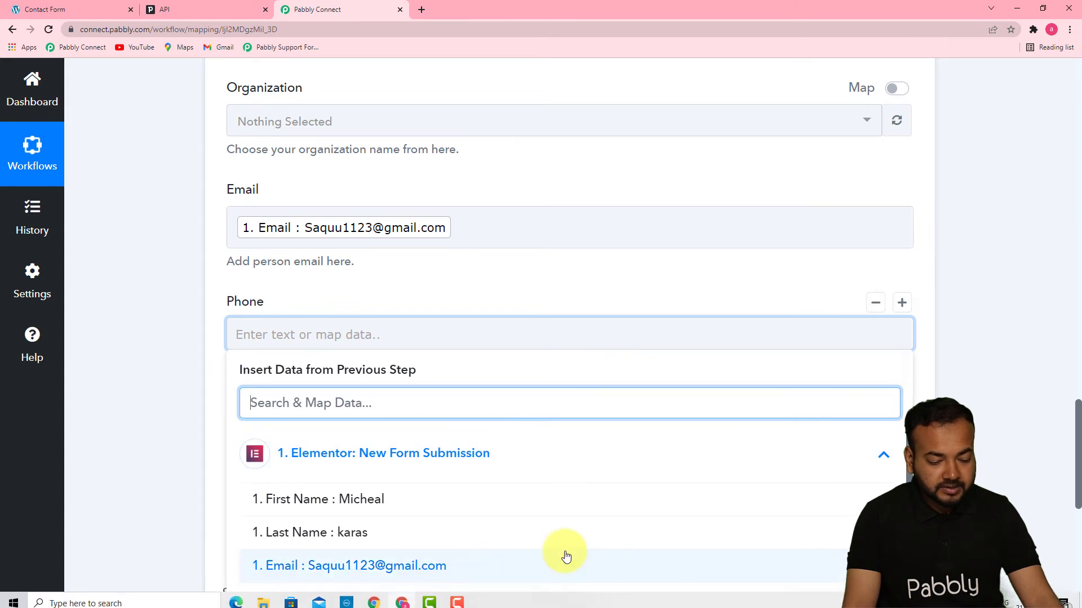
click(507, 595)
click(190, 383)
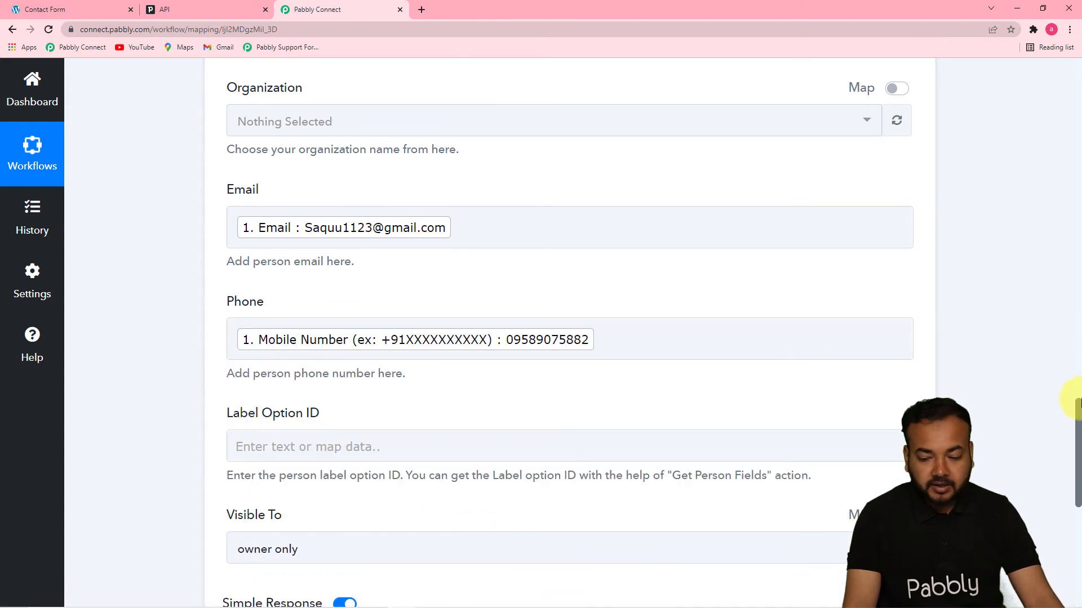
Set Visible To to 'owner's visibility group'.
drag(1077, 413, 1075, 458)
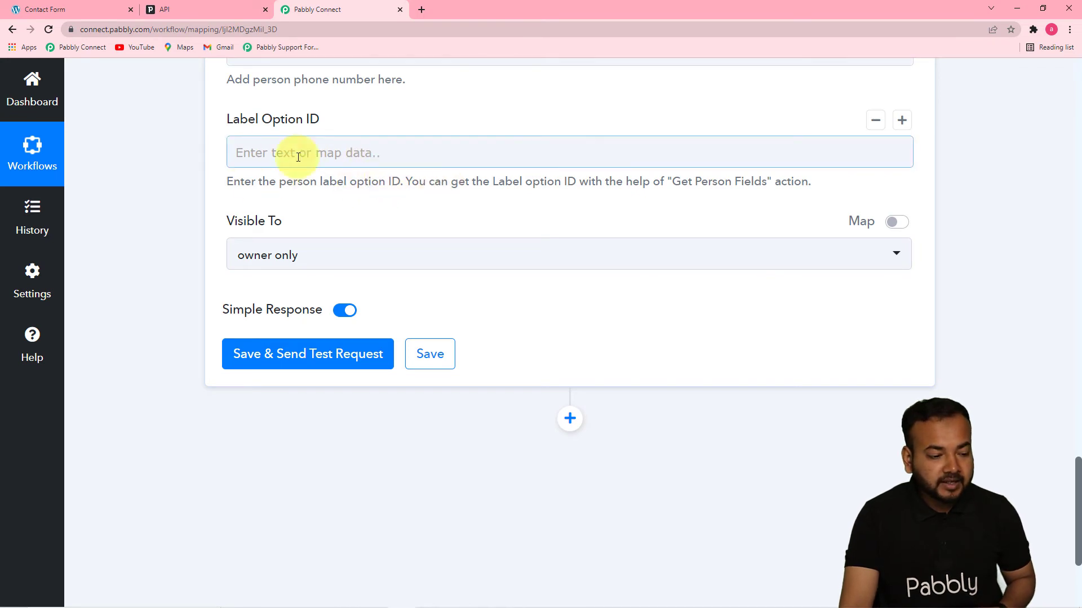
click(338, 257)
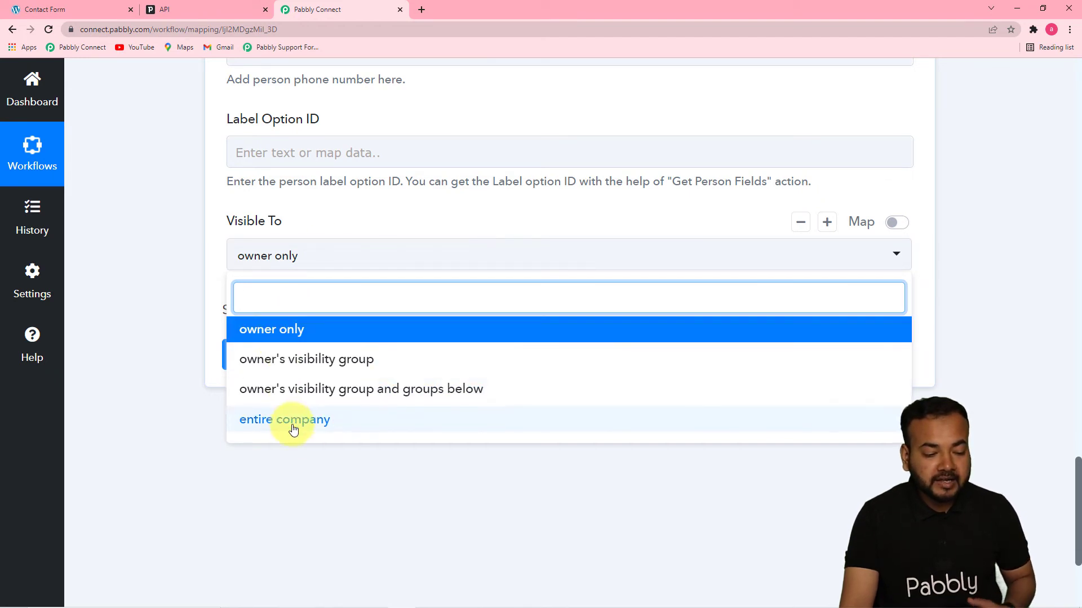
click(292, 358)
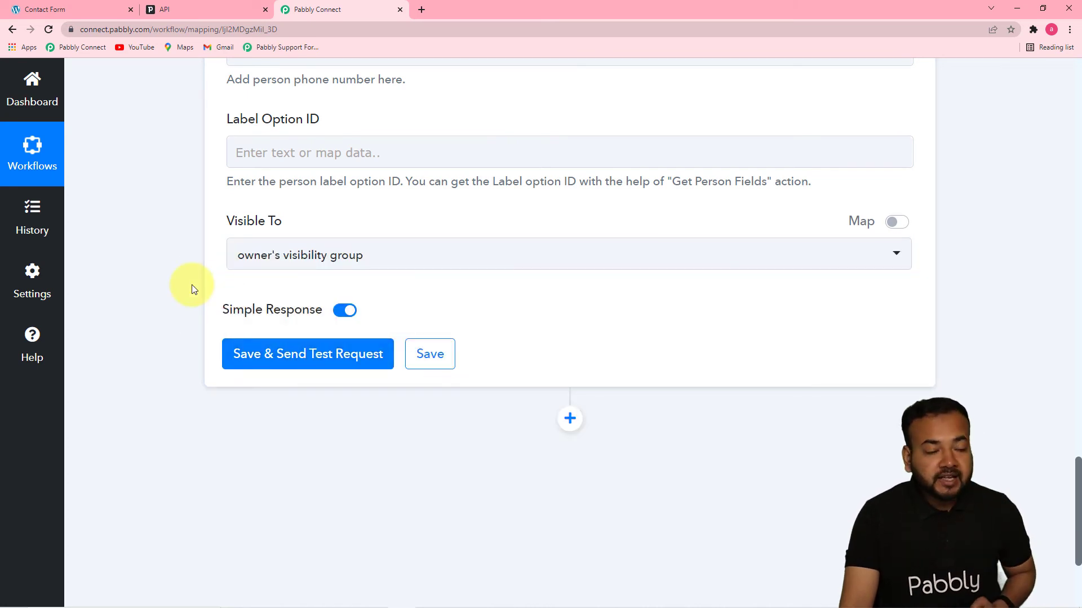
click(181, 15)
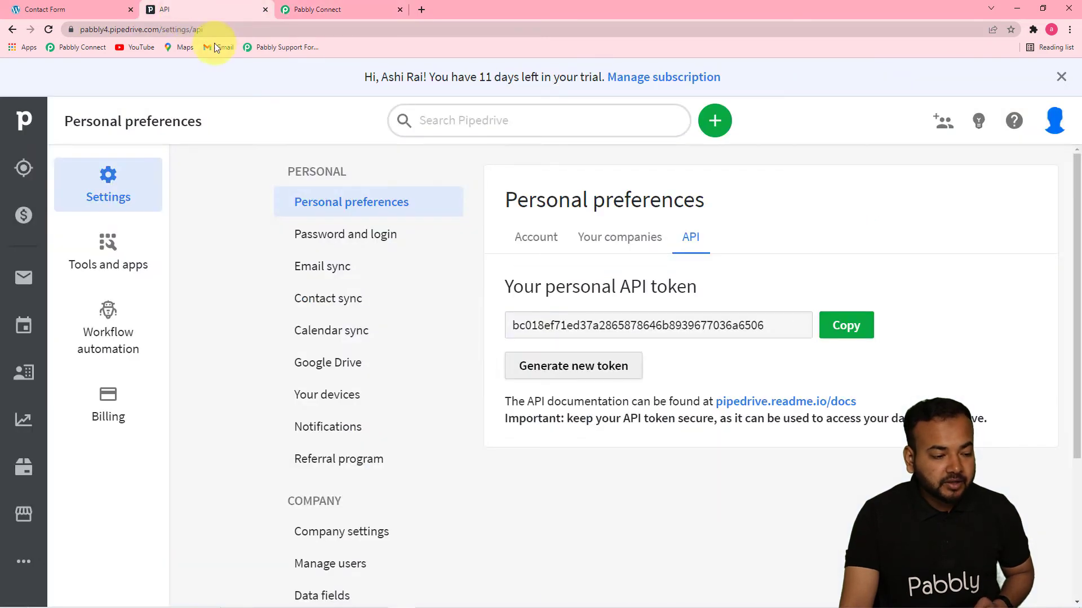
Check Pipedrive's People list, which shows only one contact, then return to the workflow.
click(304, 9)
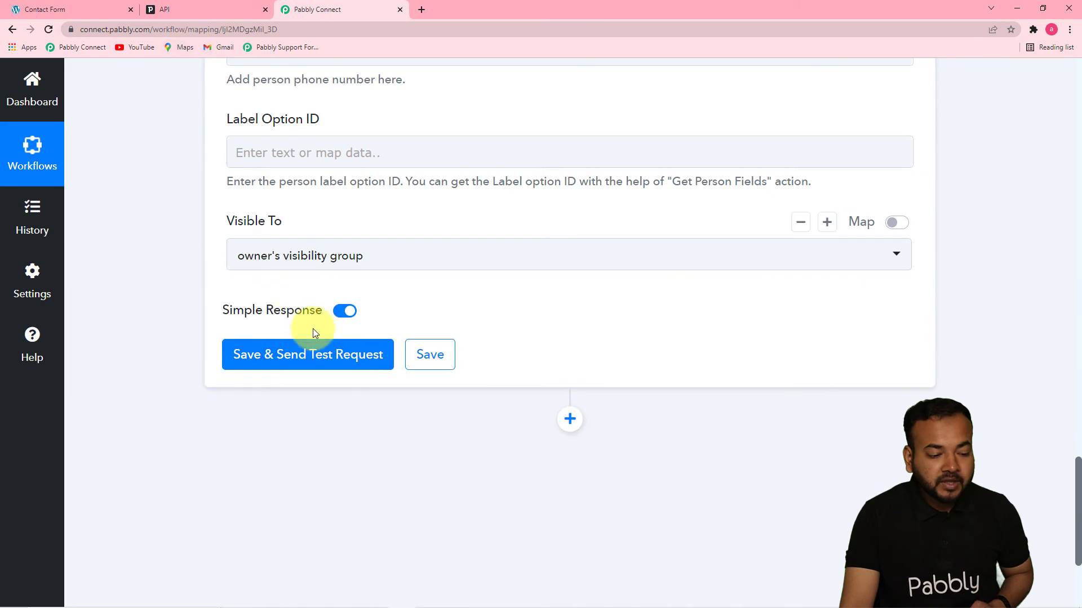
click(198, 3)
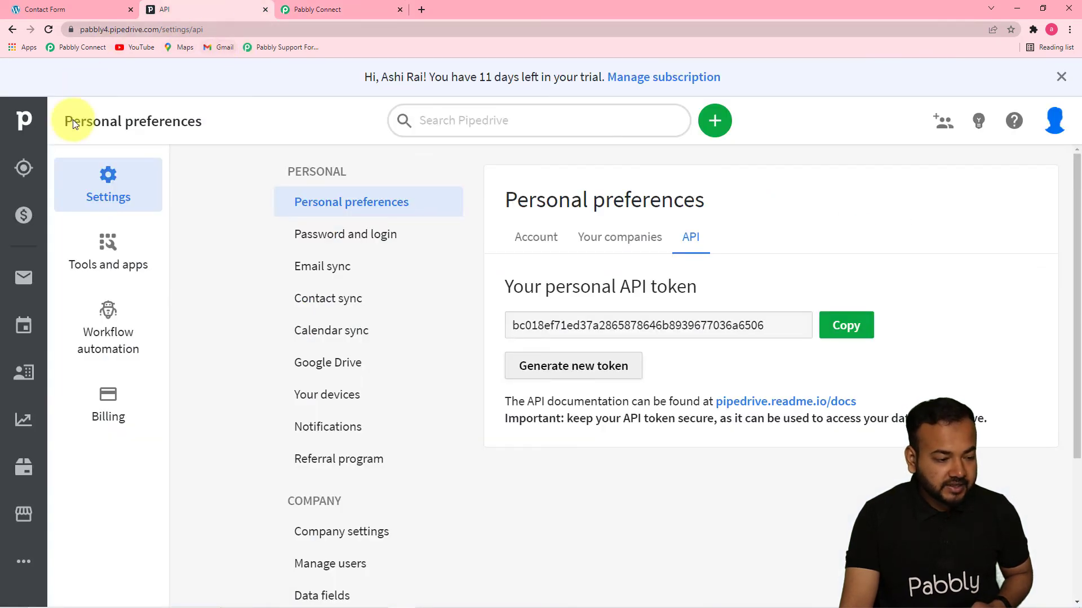
click(26, 373)
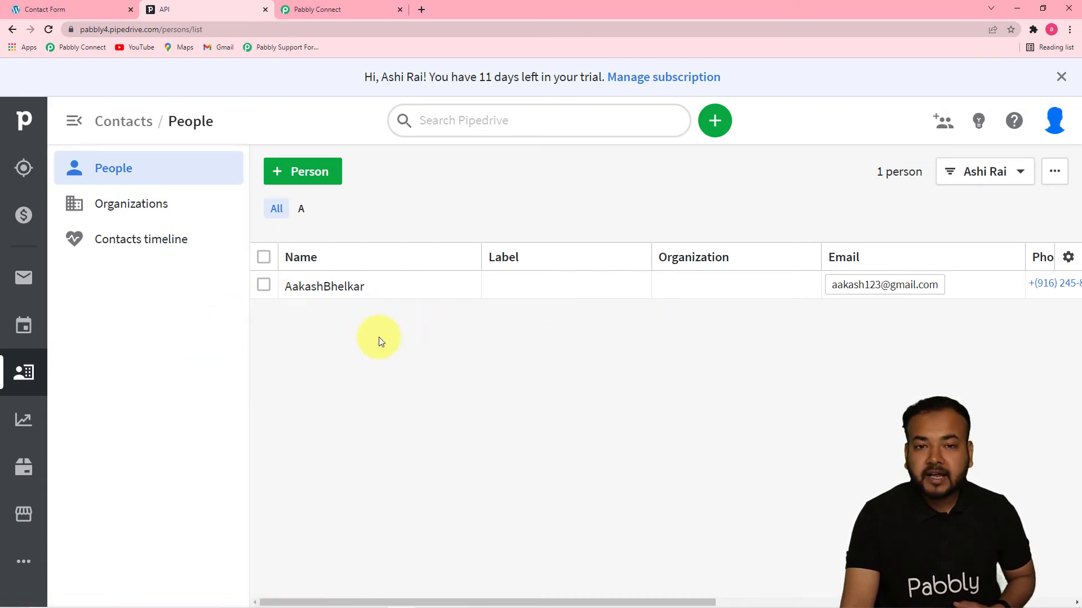
click(306, 10)
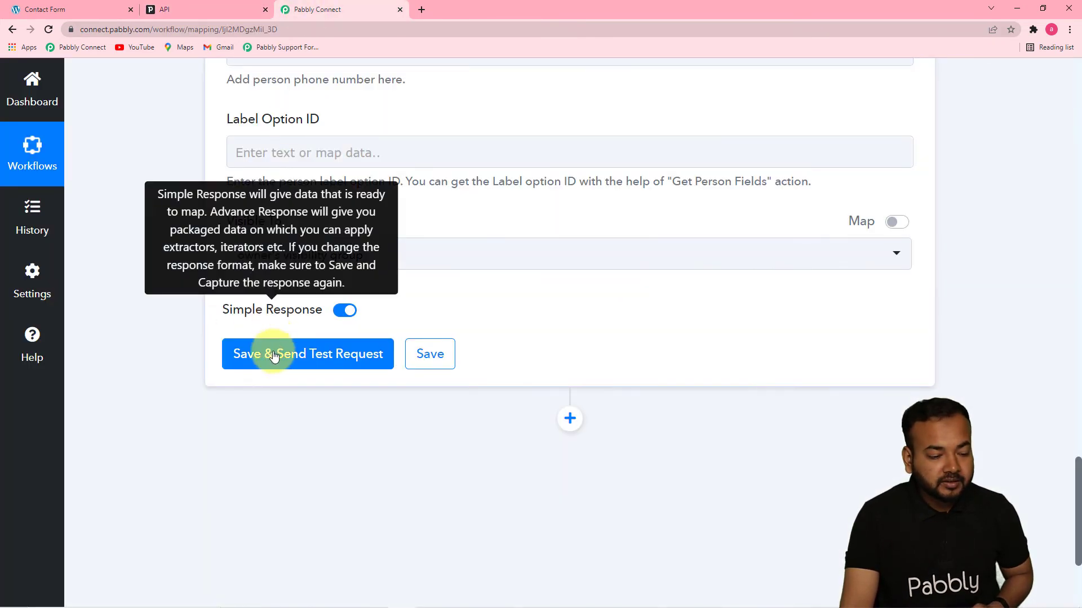
Send the test request (Data Id 2) and confirm Pipedrive's People list now counts 2 people.
click(270, 360)
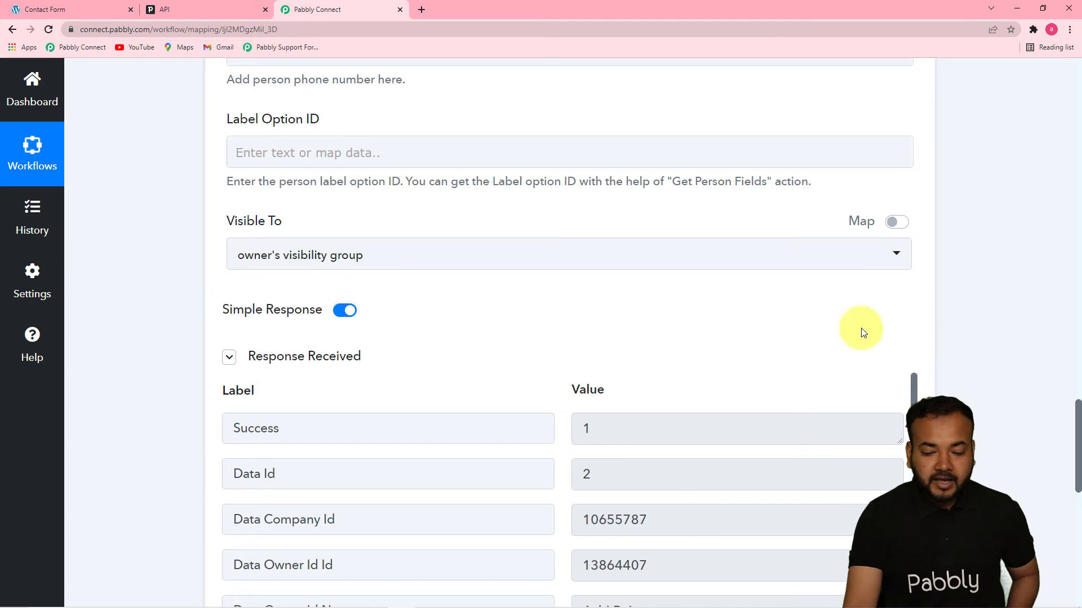
scroll(1072, 406, down, 7)
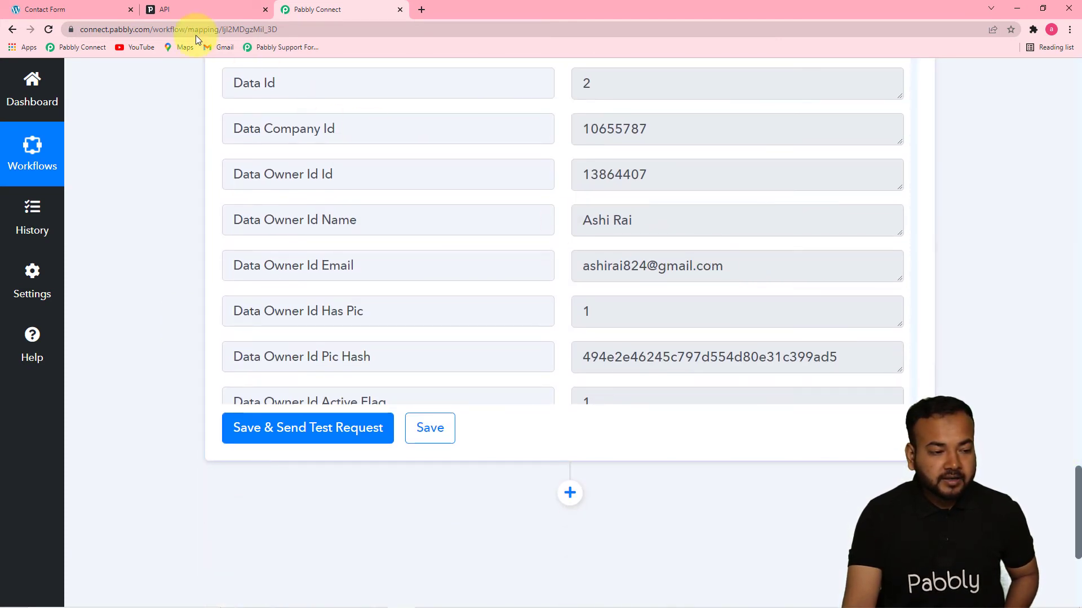
click(167, 11)
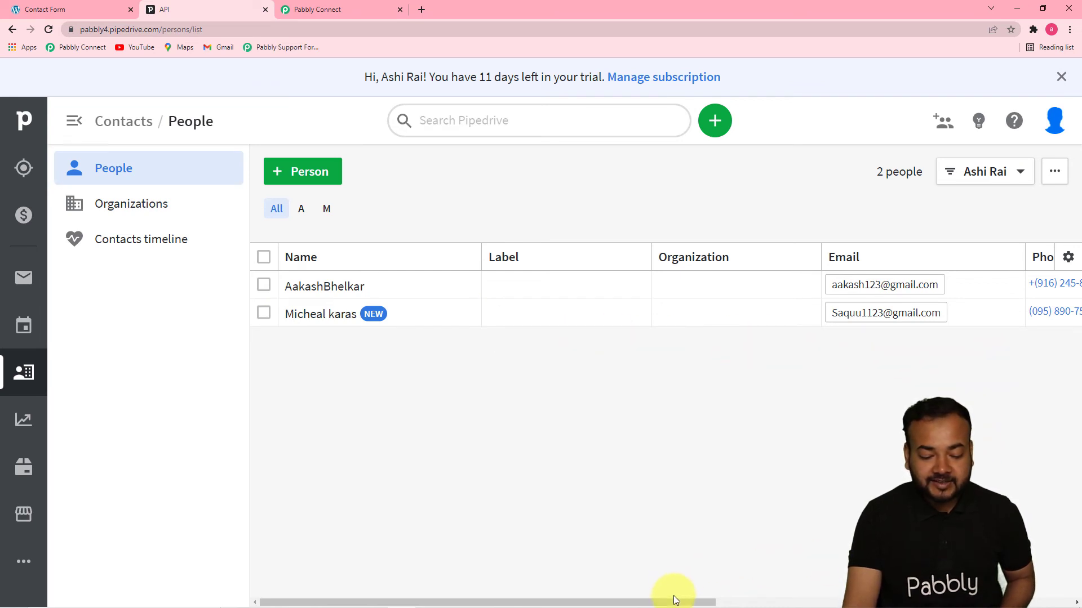
drag(699, 602, 659, 602)
click(358, 7)
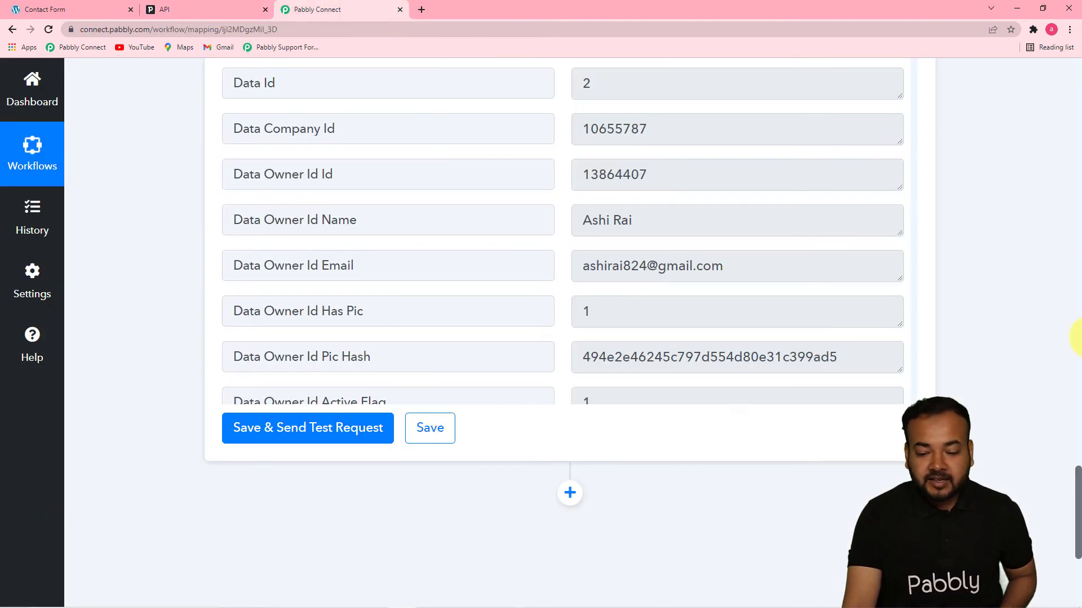
drag(1078, 488, 1065, 381)
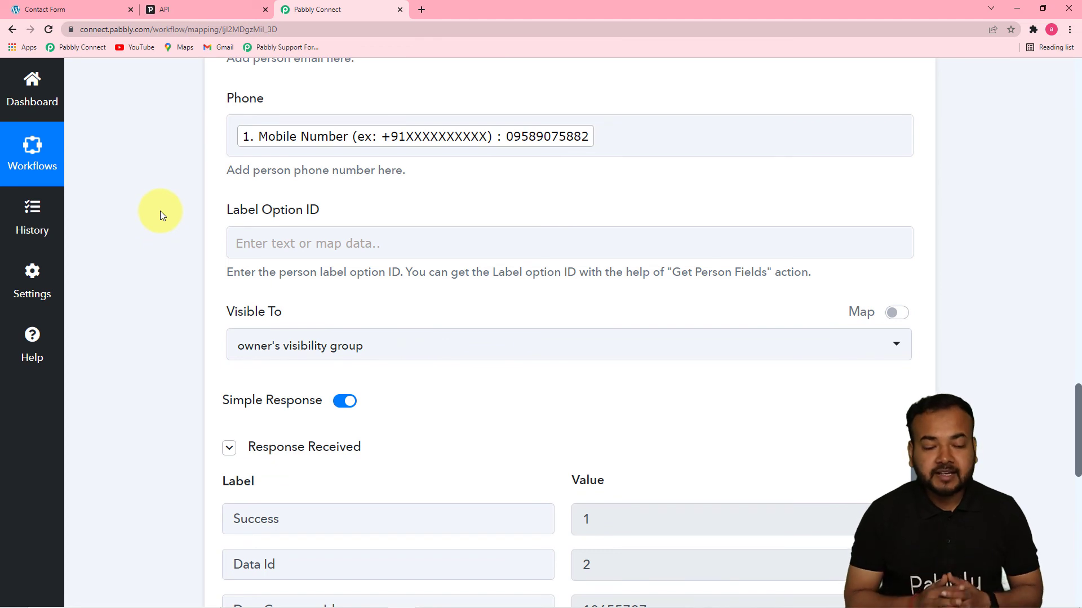
click(65, 9)
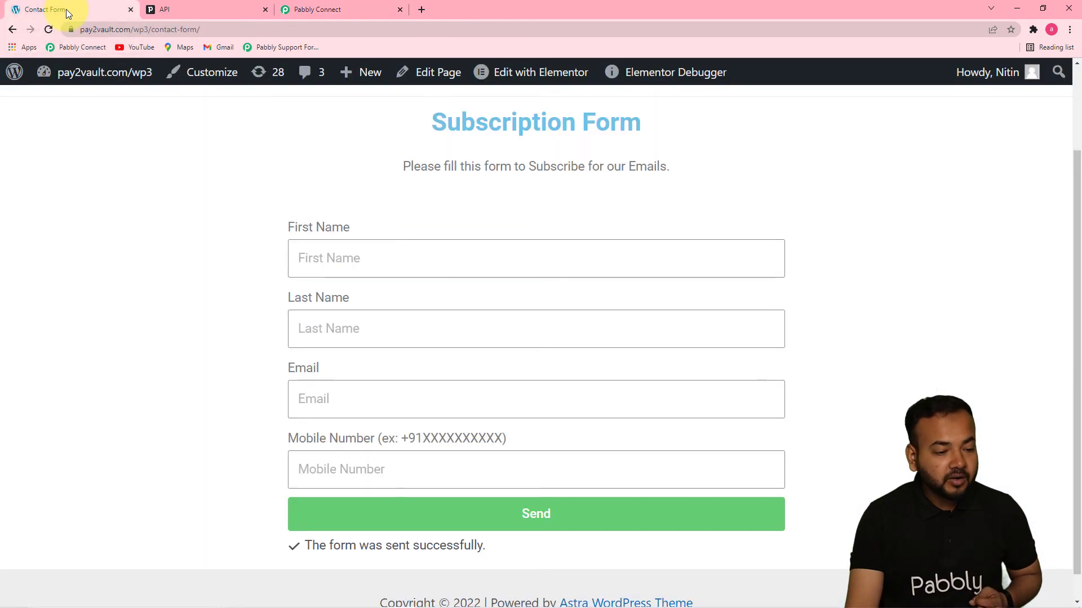
Autofill First Name, Last Name, Email and Mobile Number, then send the Subscription Form.
click(417, 270)
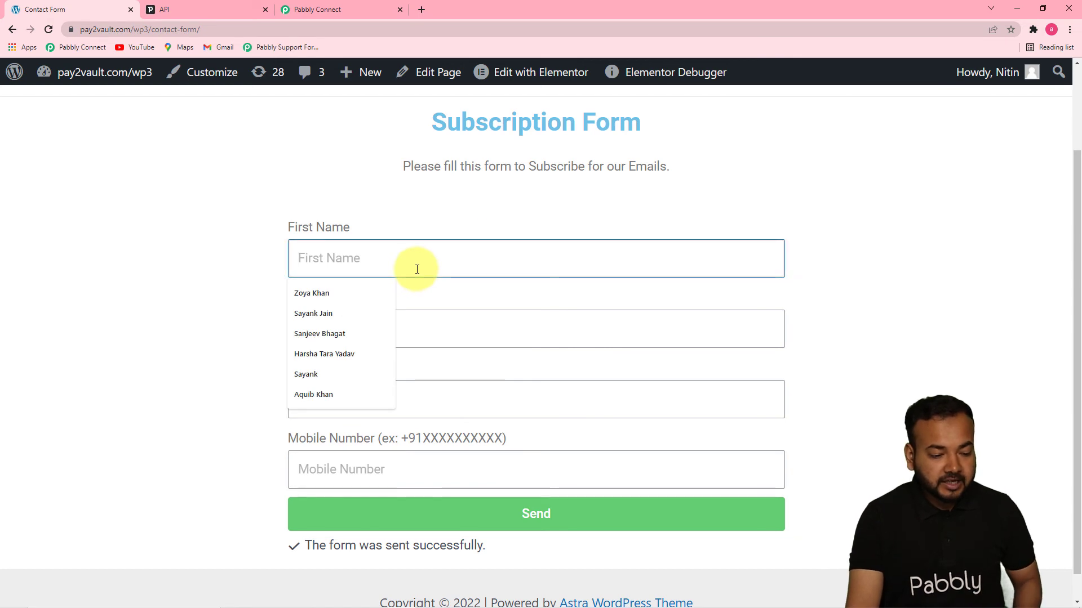
click(330, 371)
click(365, 329)
click(338, 380)
click(375, 403)
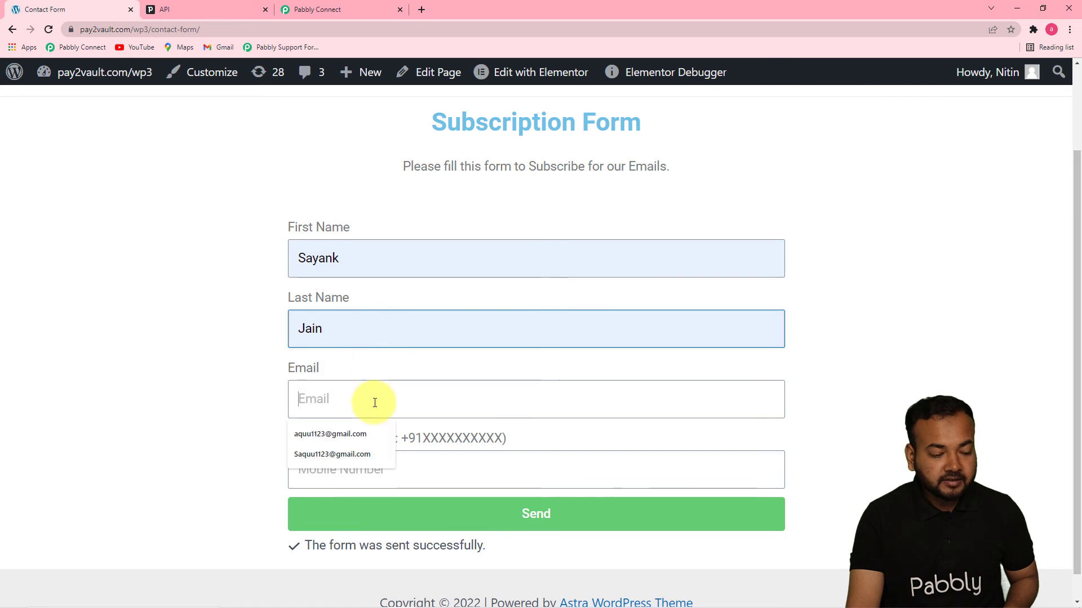
click(331, 434)
click(354, 463)
click(324, 493)
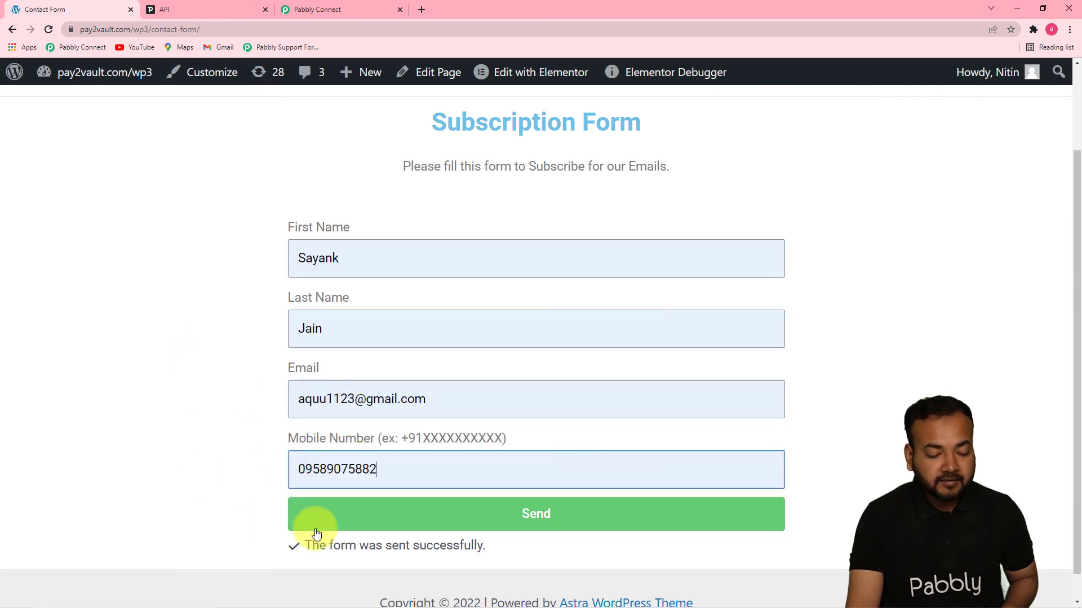
click(359, 512)
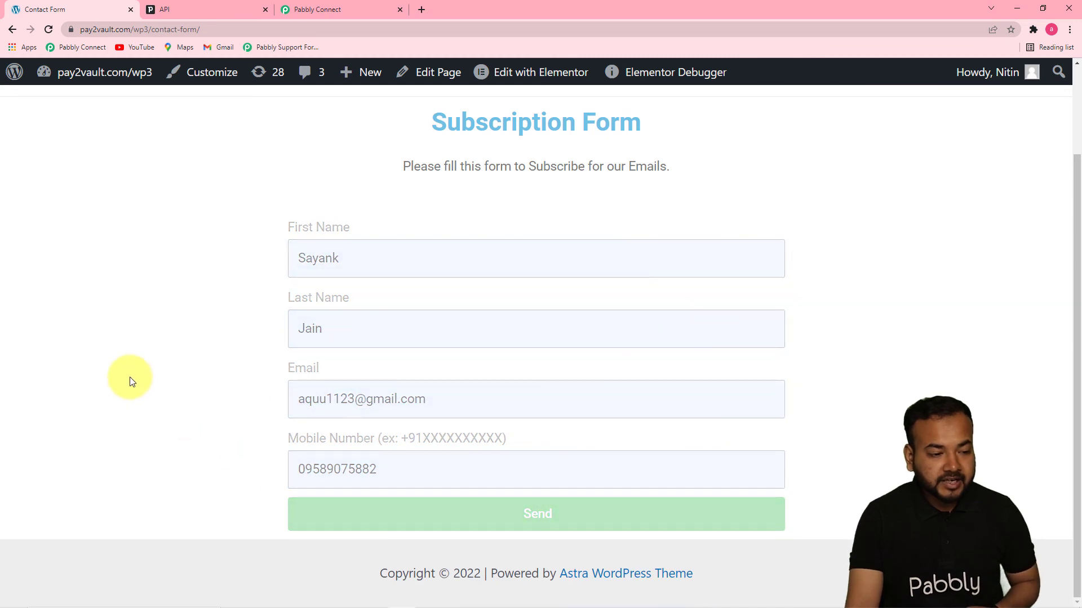